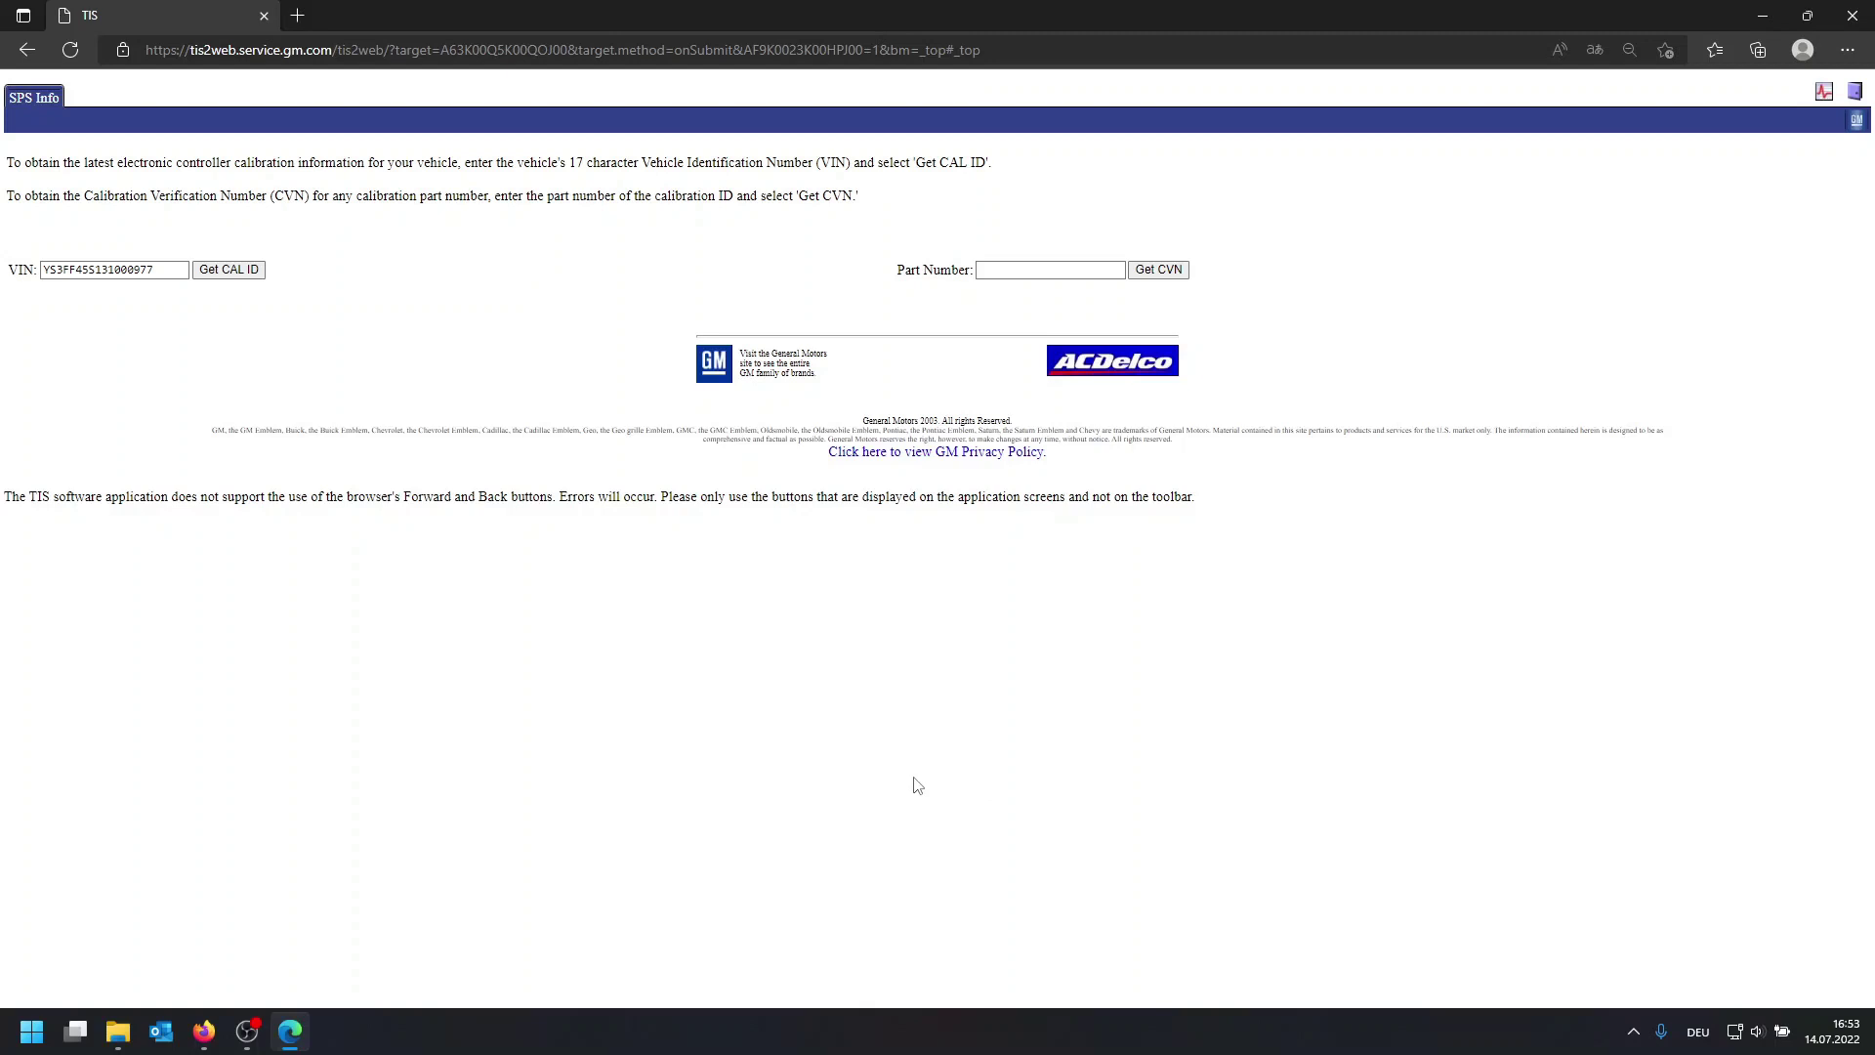
- Look up the calibration information for the entered VIN and choose the ECM Engine Control Module as controller
{"action": "left_click", "coordinate": [171, 274]}
{"action": "left_click", "coordinate": [235, 275]}
{"action": "scroll", "coordinate": [192, 312], "scroll_direction": "down", "scroll_amount": 3}
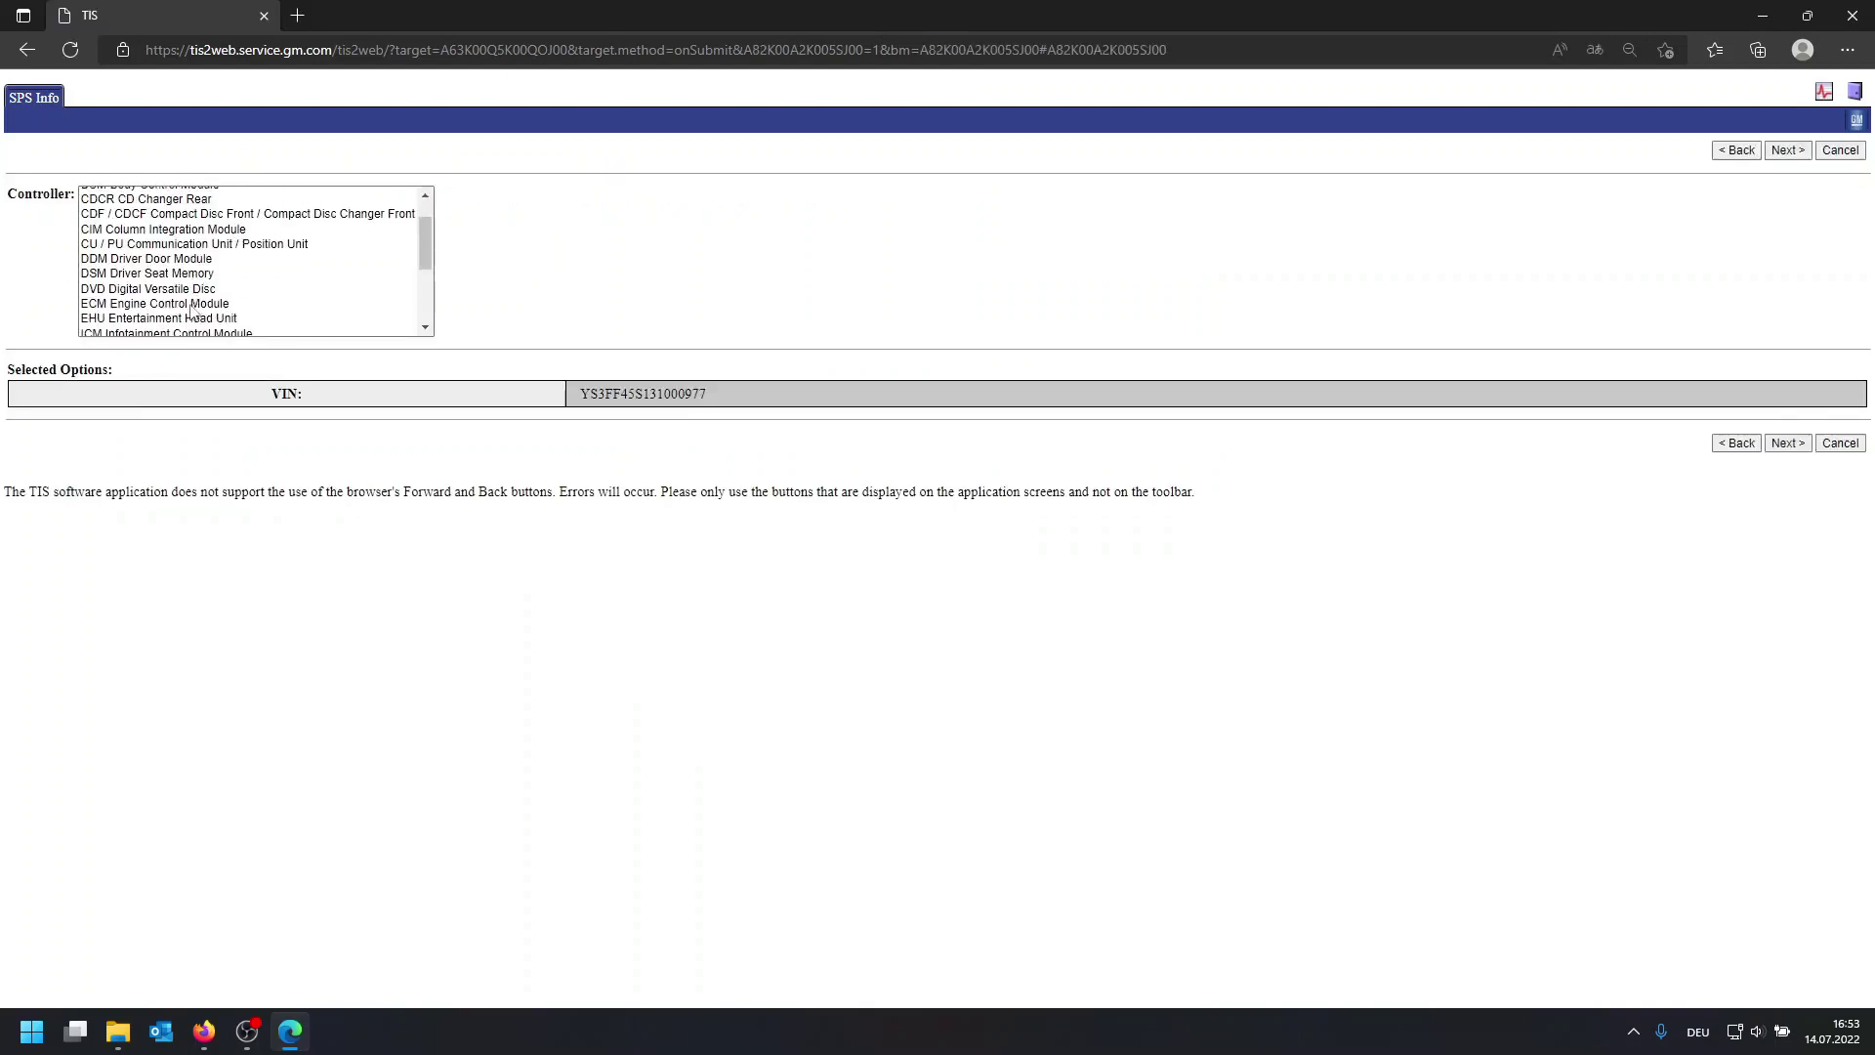
{"action": "left_click", "coordinate": [192, 301]}
{"action": "left_click", "coordinate": [1787, 444]}
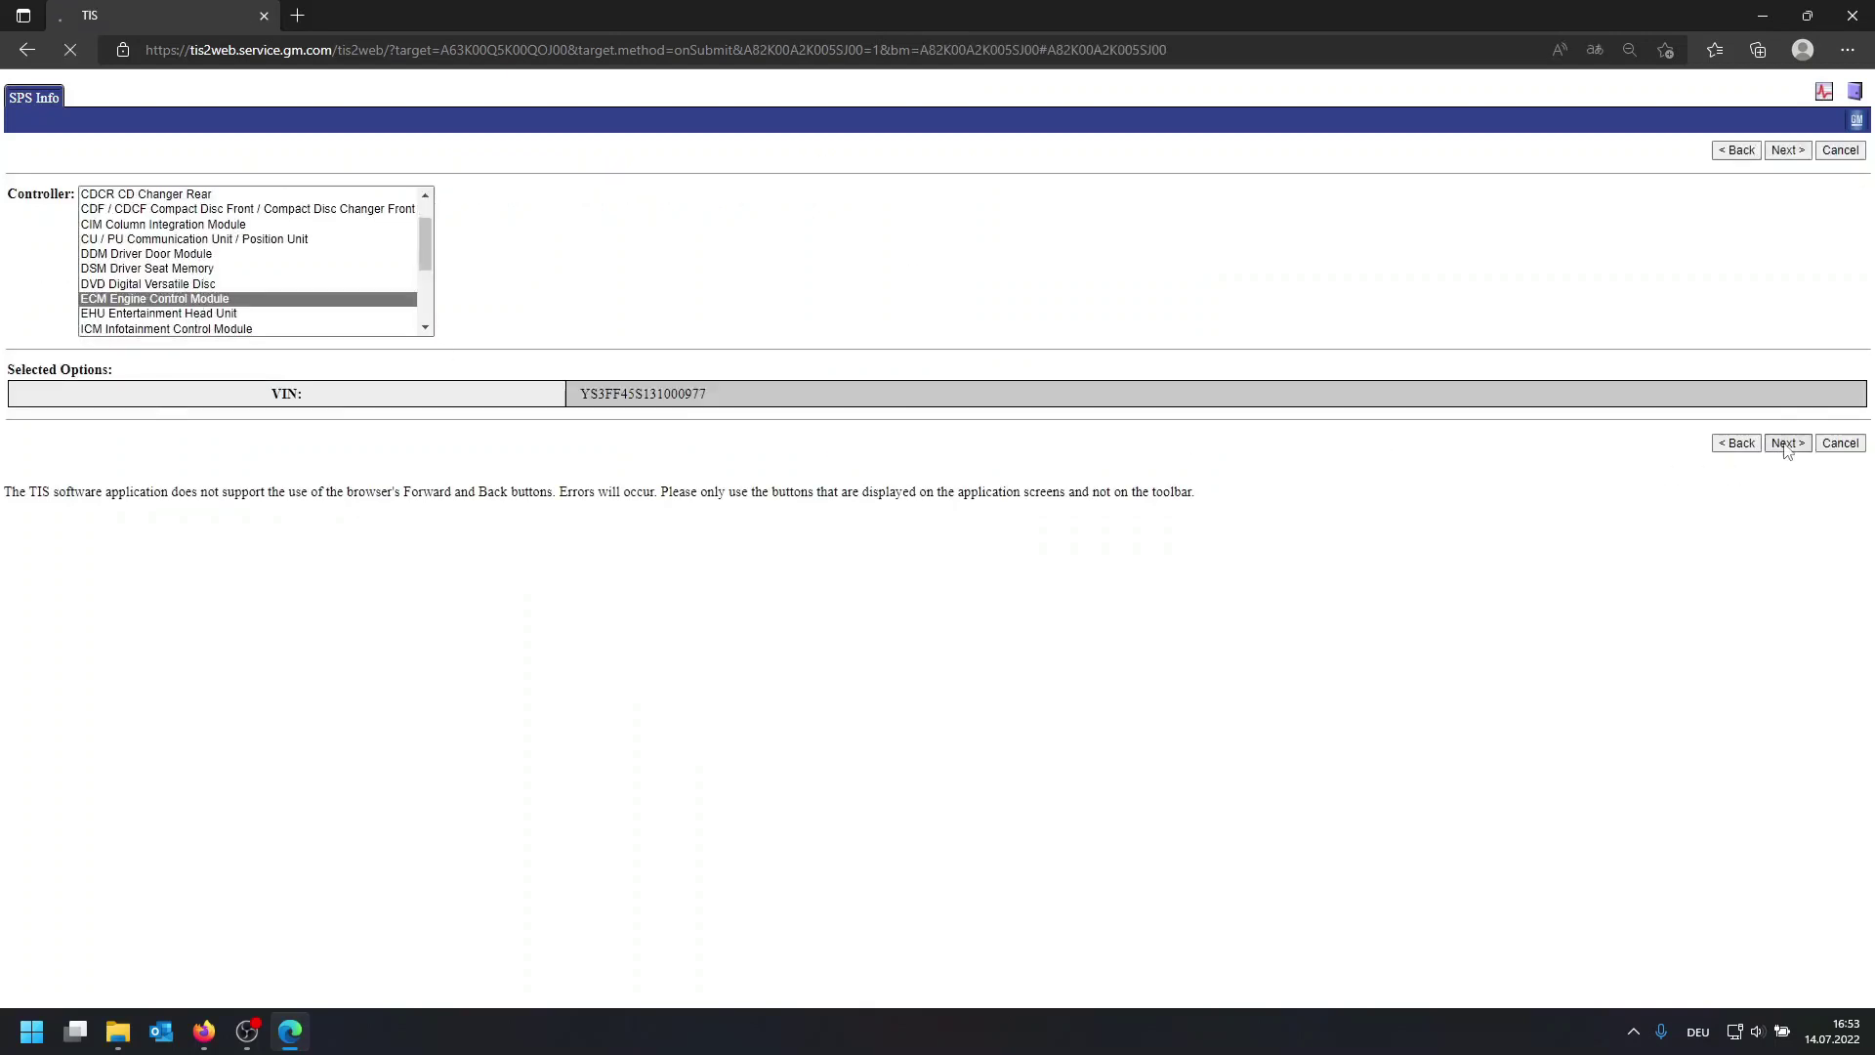
- Choose the Programming function, hardware 55569738 and engine B207L to bring up the calibration summary
{"action": "left_click", "coordinate": [118, 208]}
{"action": "left_click", "coordinate": [1787, 350]}
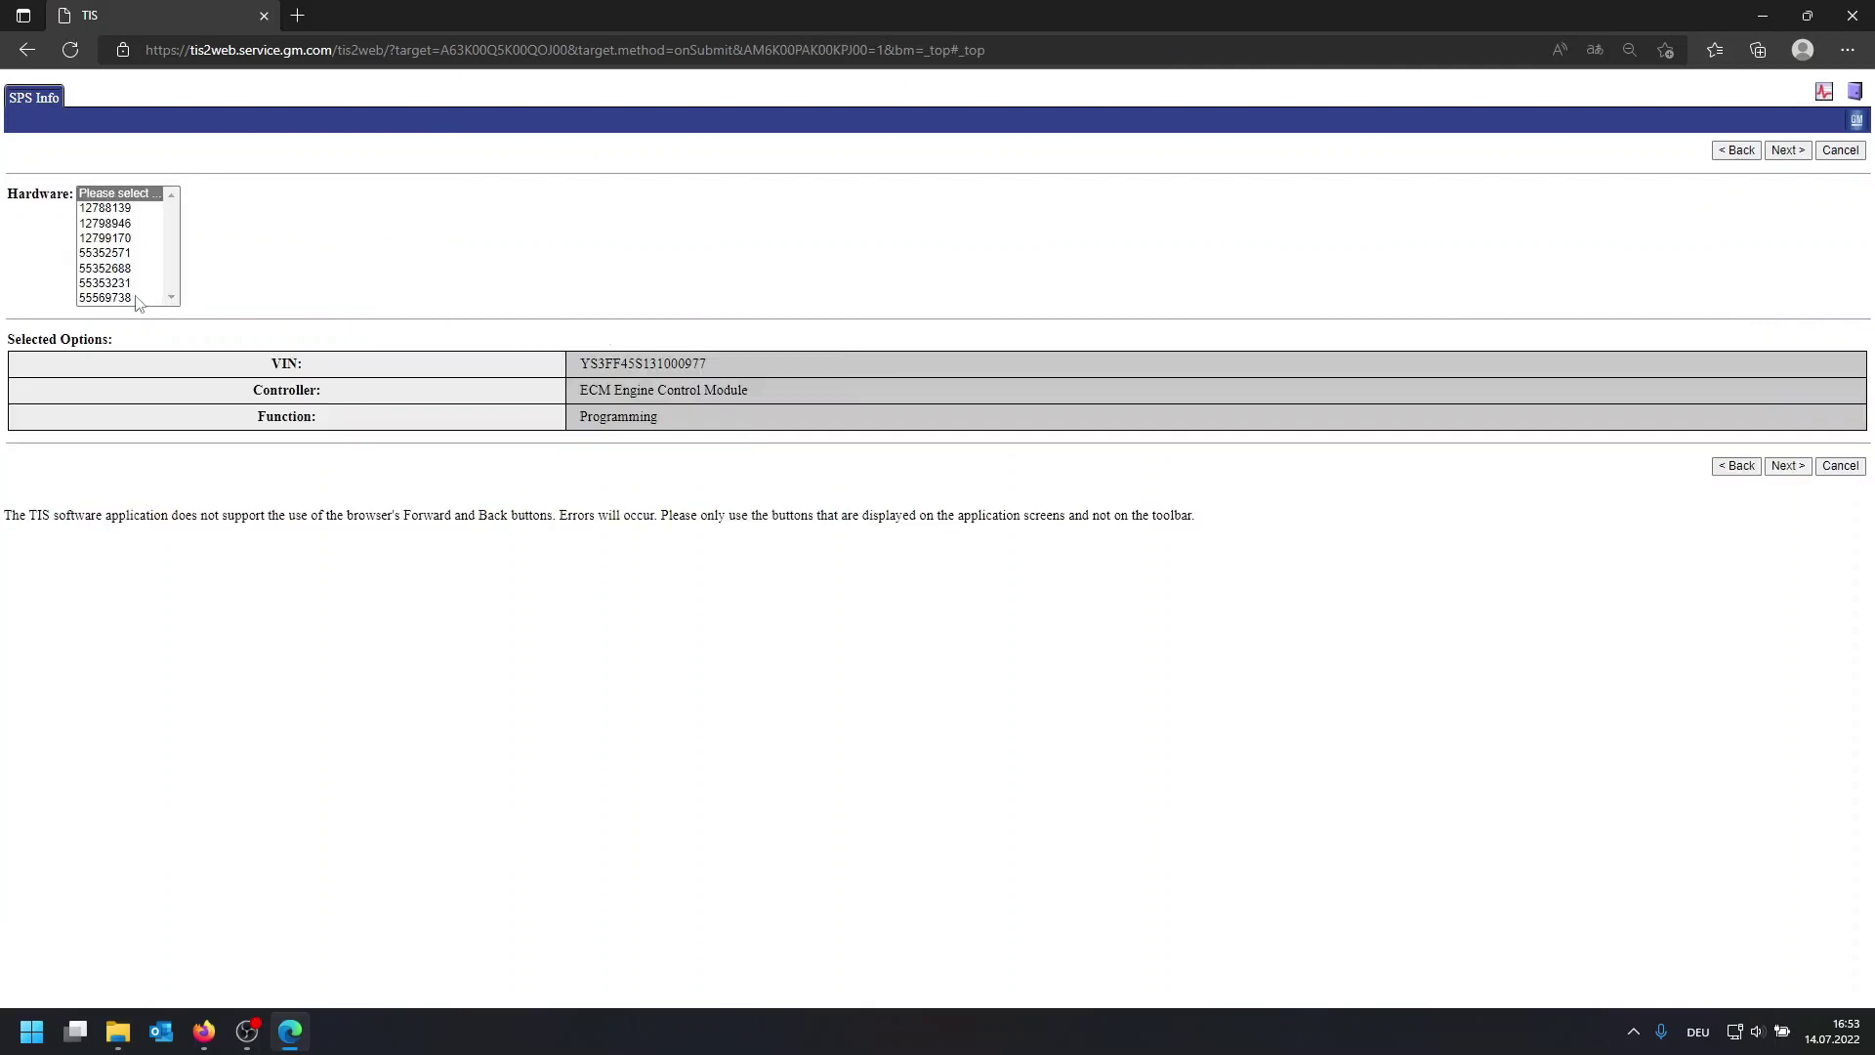
{"action": "left_click", "coordinate": [137, 299]}
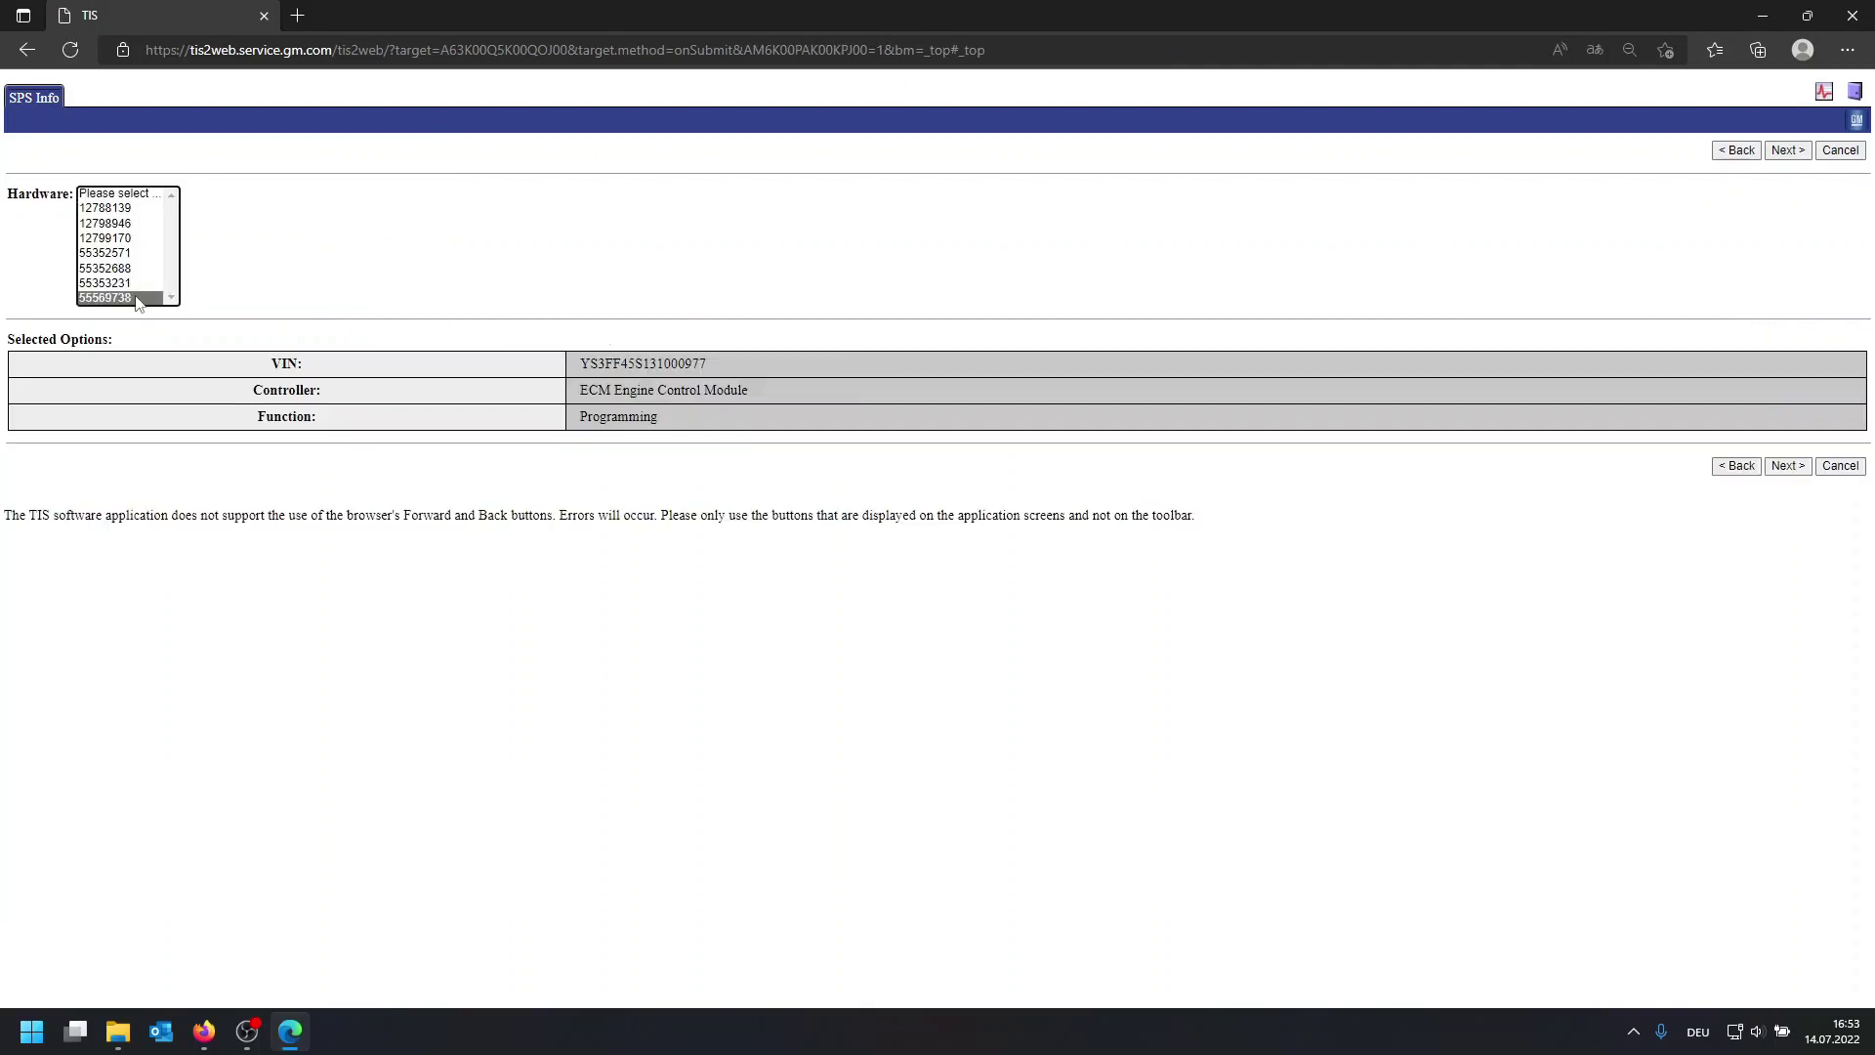
{"action": "left_click", "coordinate": [1778, 467]}
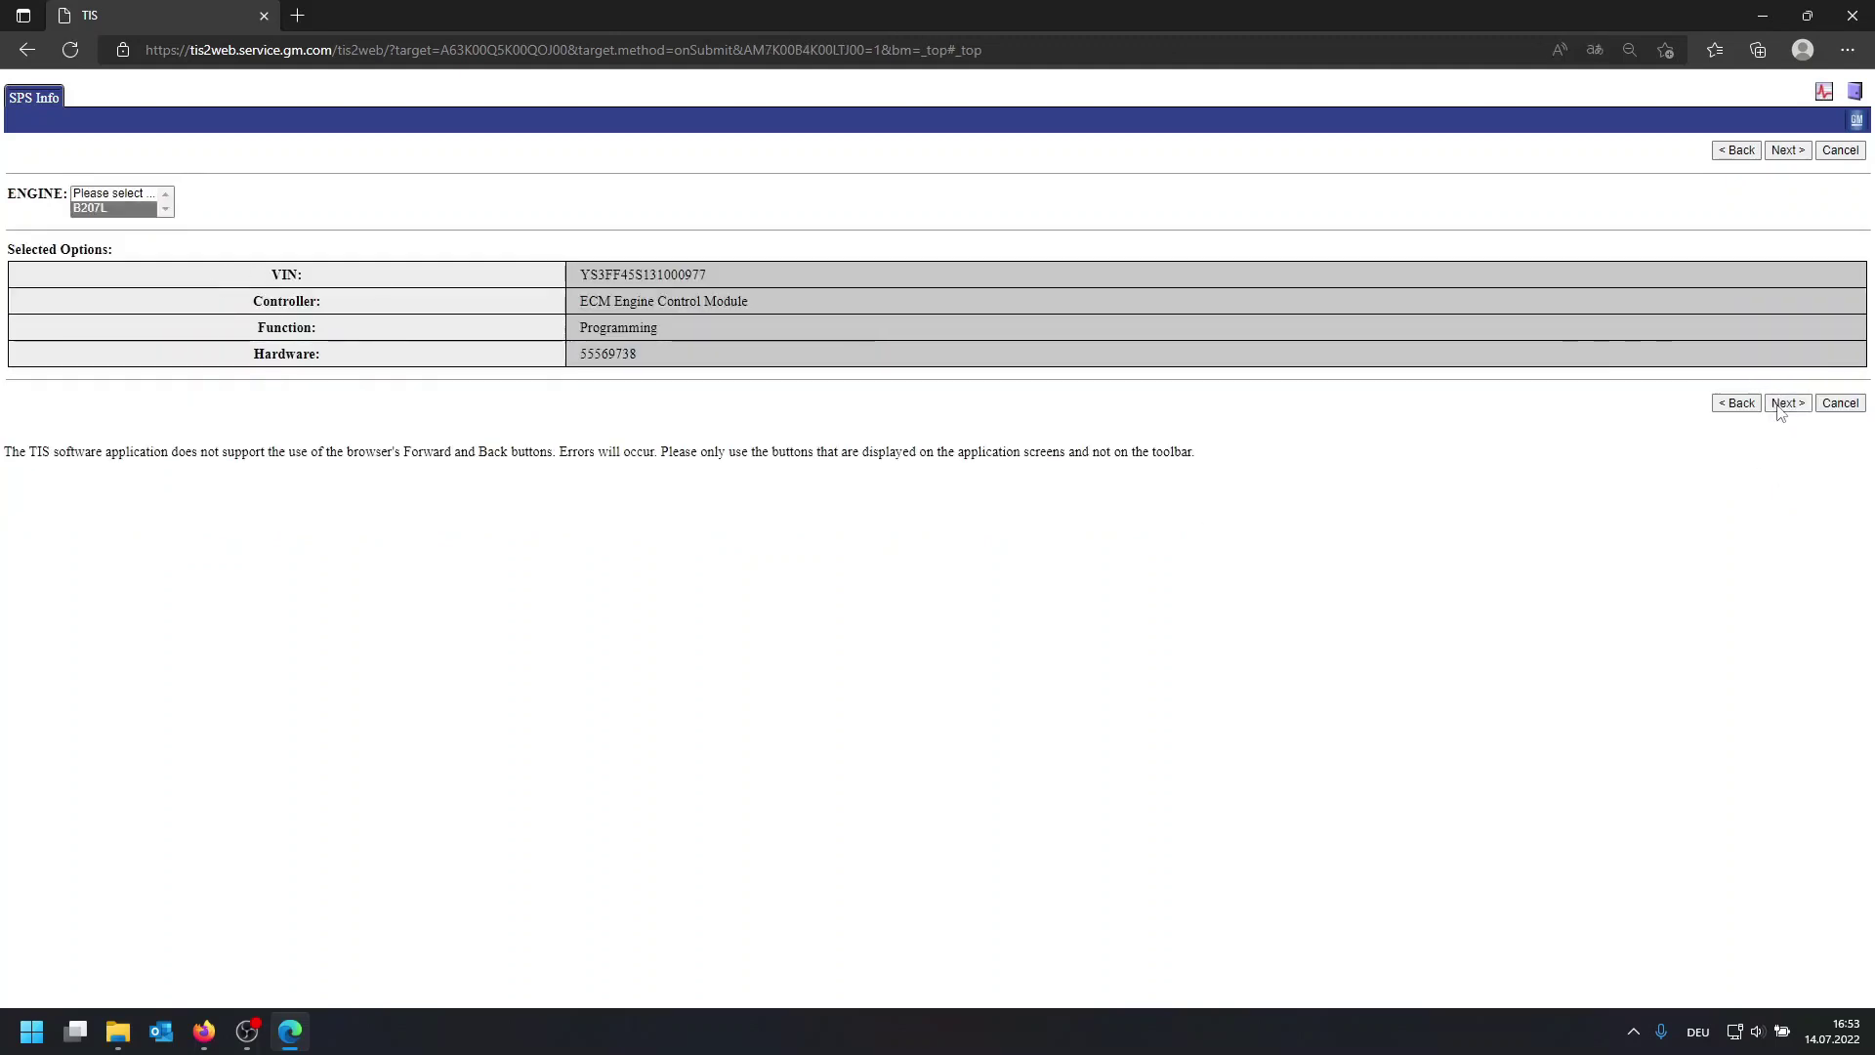
{"action": "left_click", "coordinate": [1779, 405]}
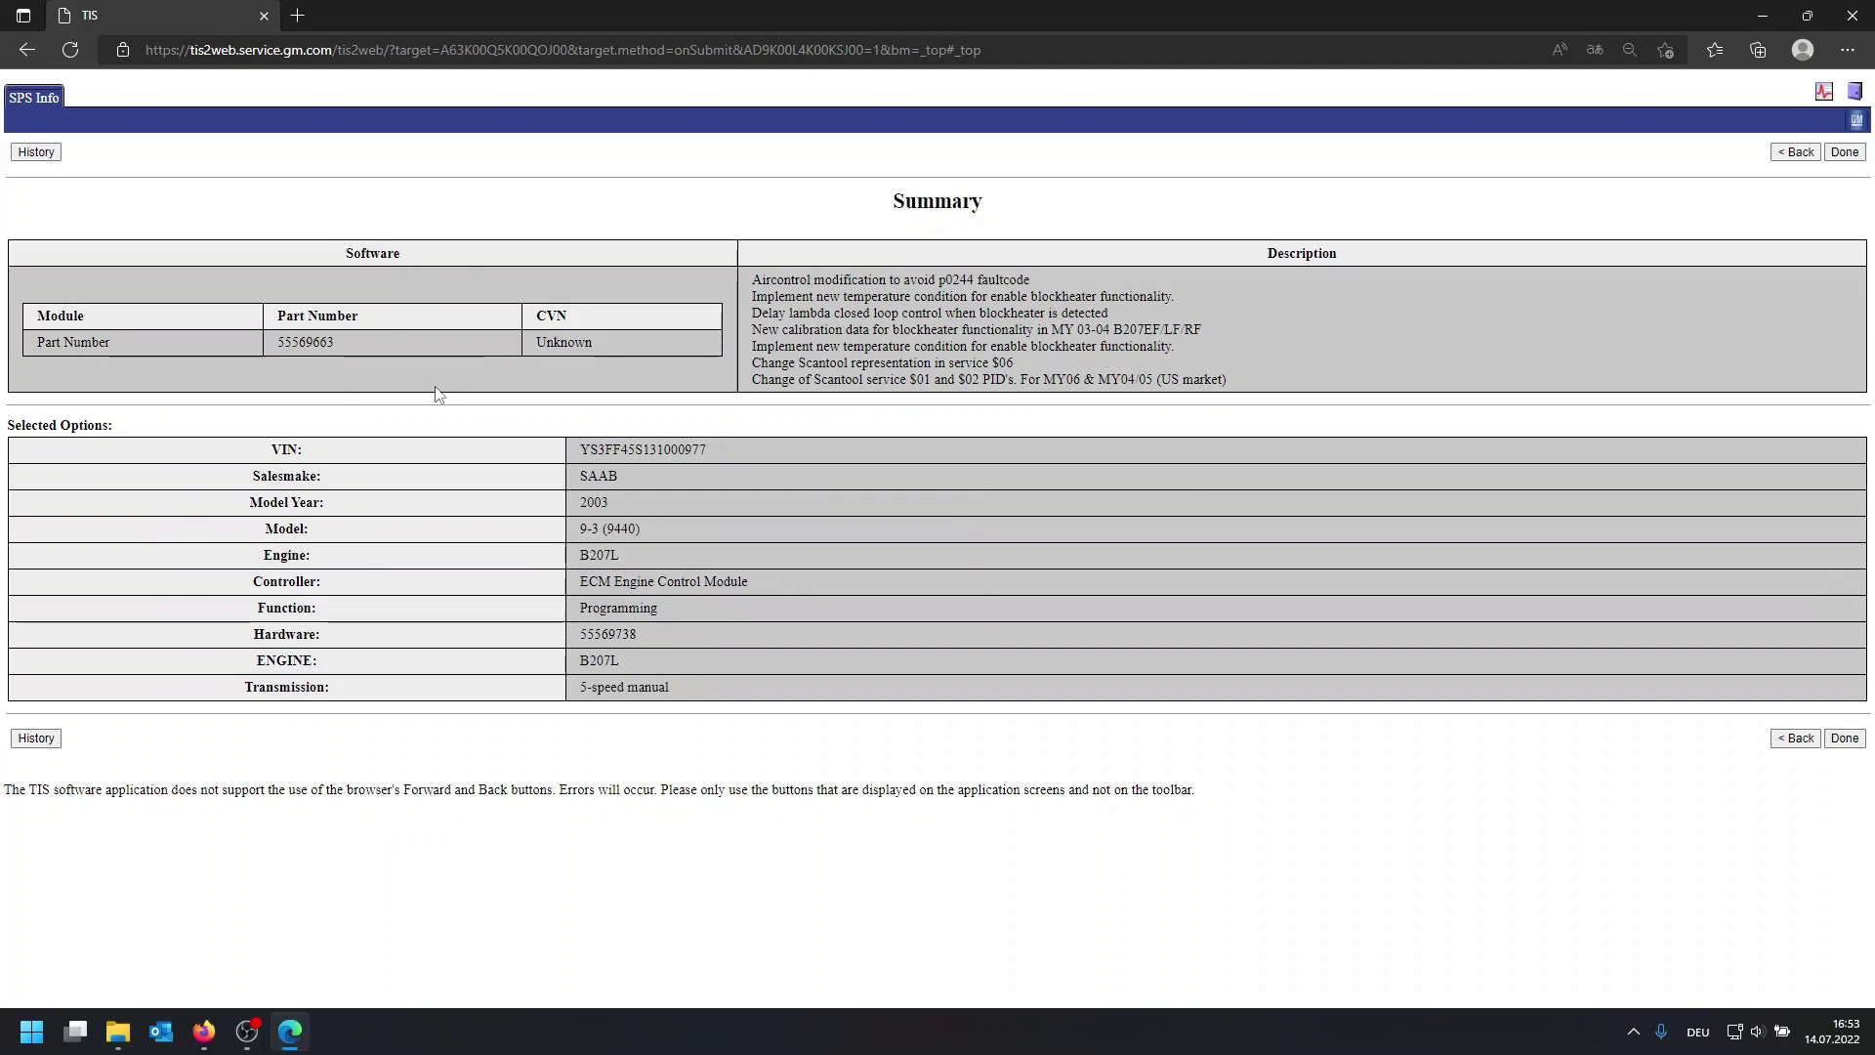
- Mark the software part number in the summary and select the matching 55569663 file in the Saab_GlobalTis2012_T8.zip archive
{"action": "double_click", "coordinate": [320, 344]}
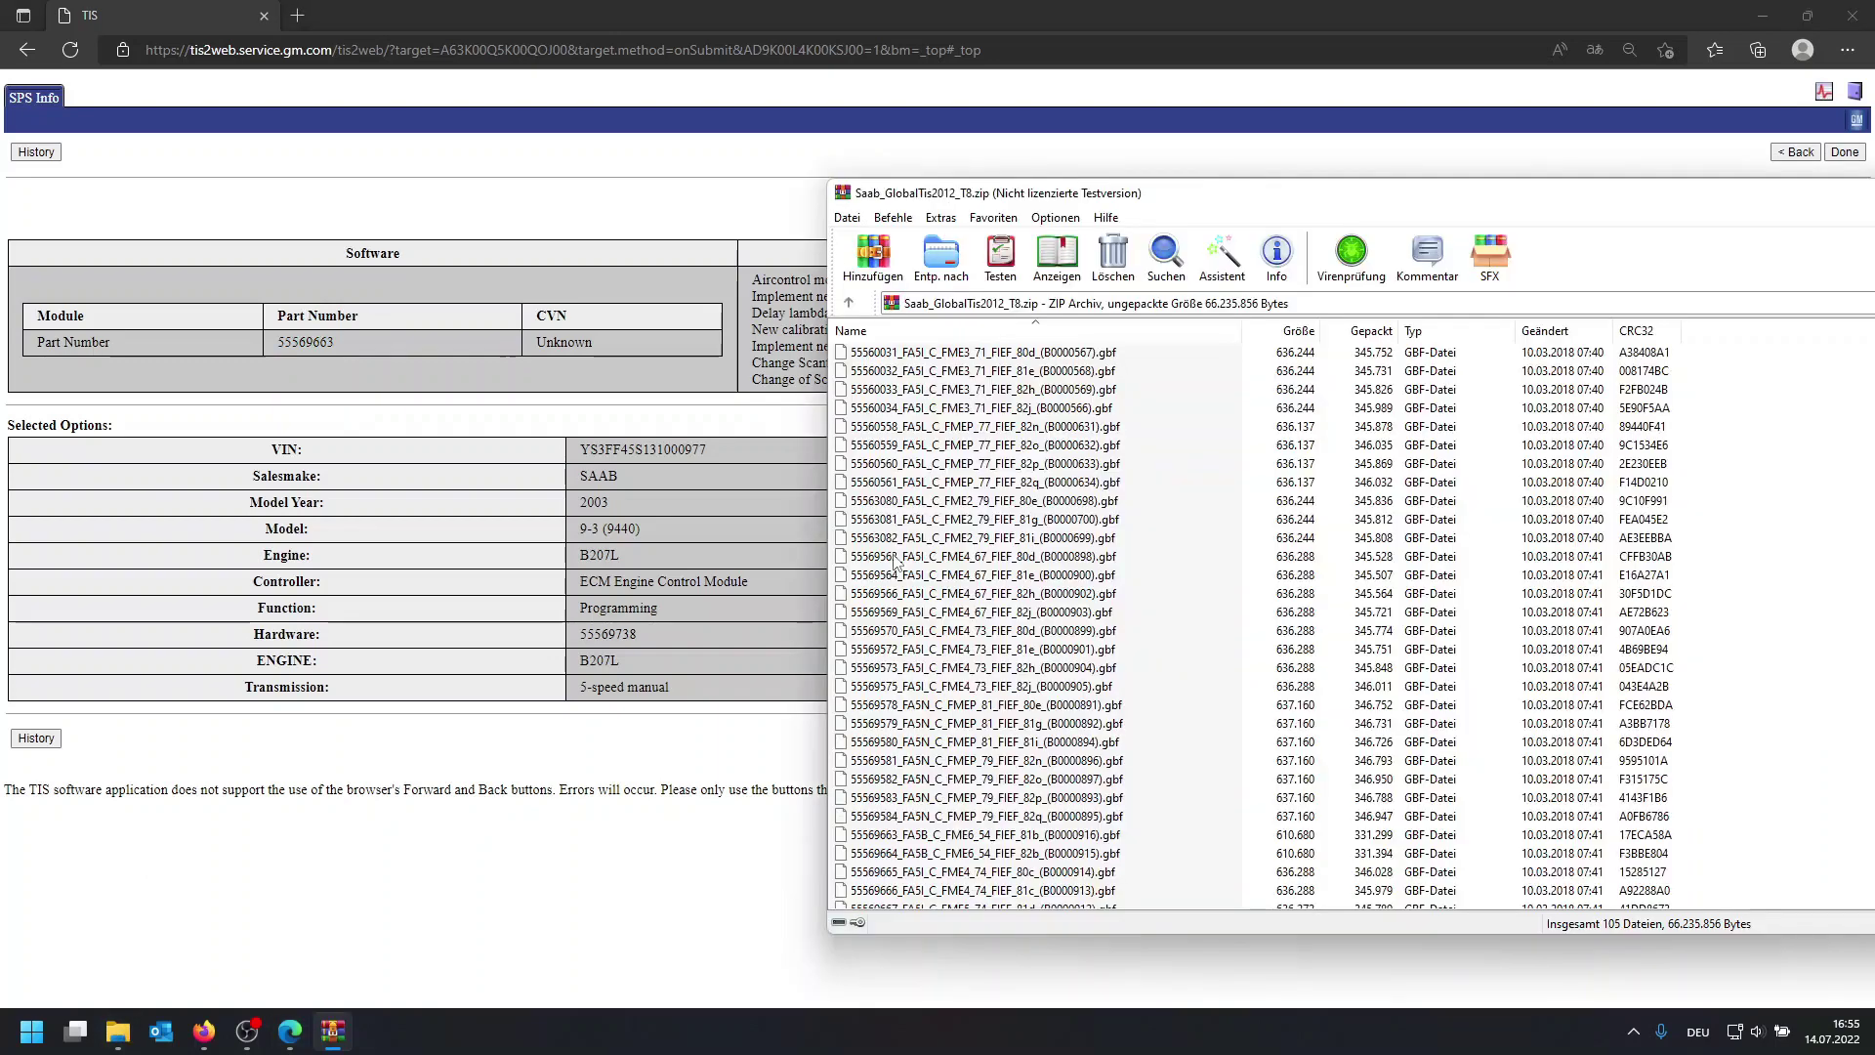
{"action": "scroll", "coordinate": [882, 564], "scroll_direction": "down", "scroll_amount": 5}
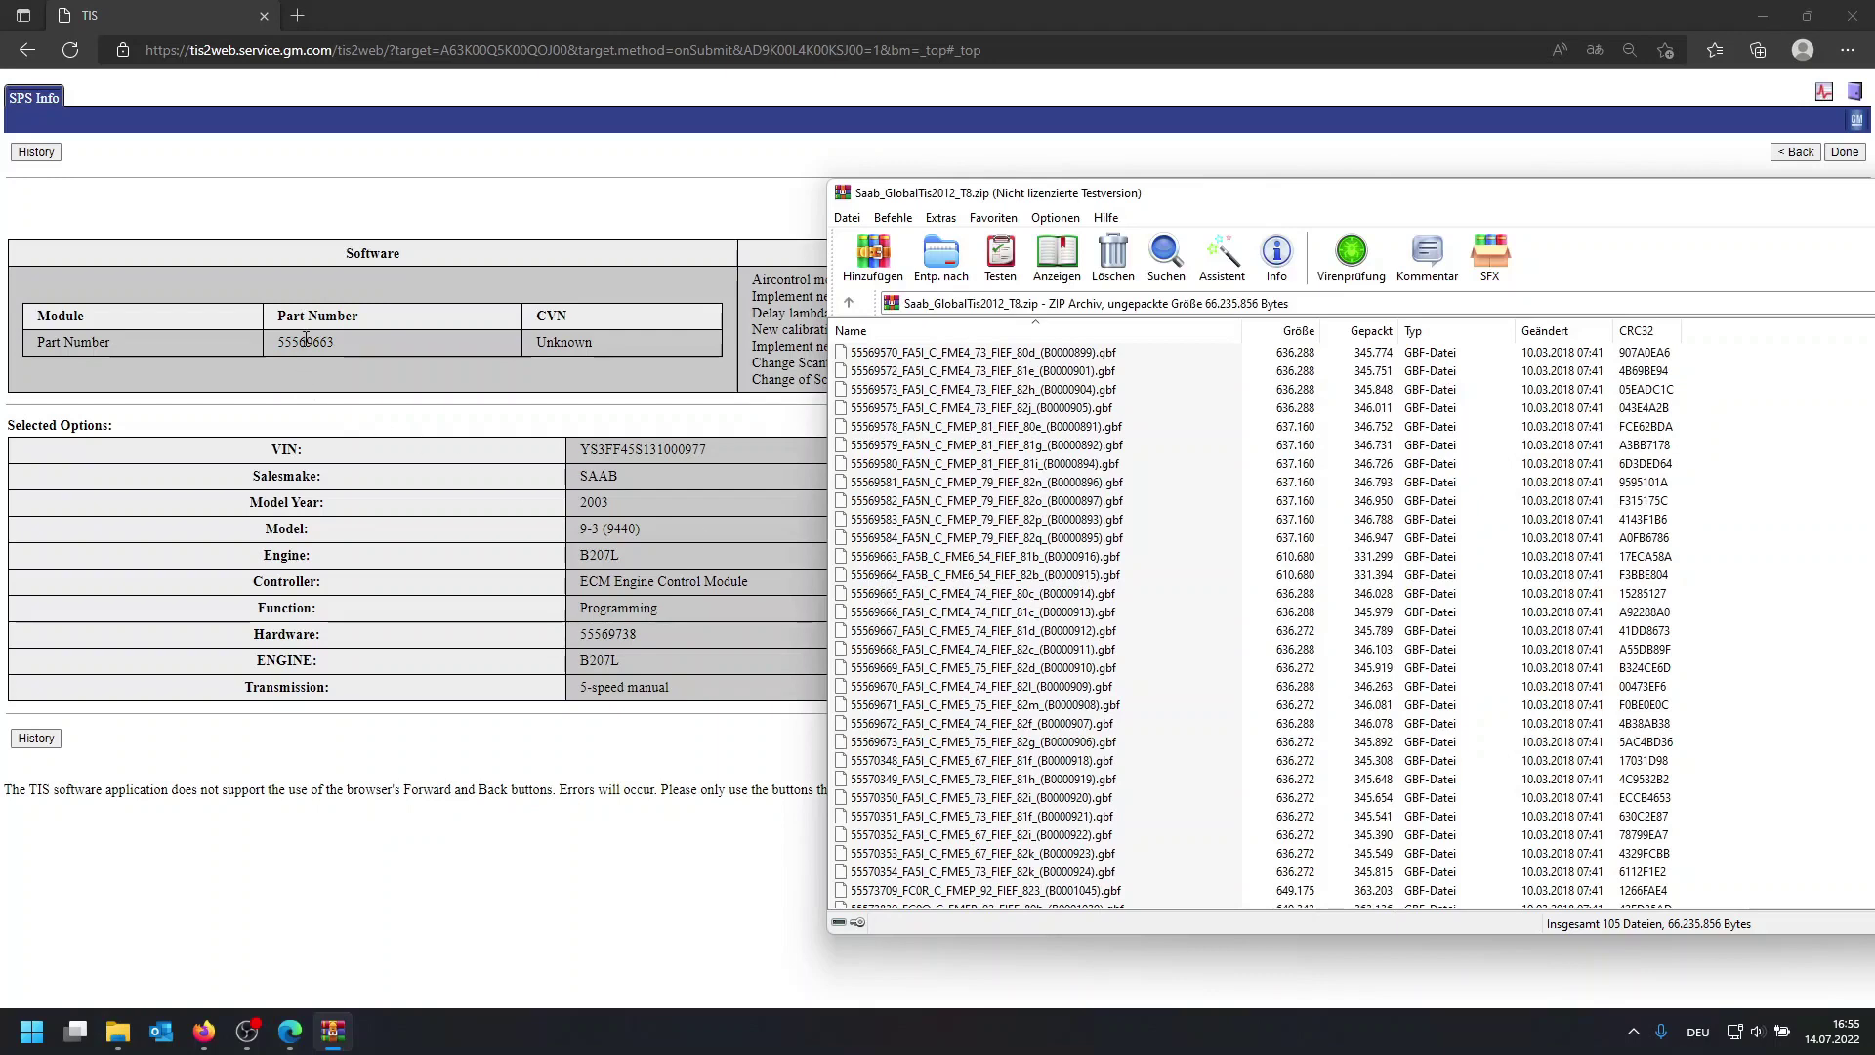
{"action": "left_click", "coordinate": [935, 557]}
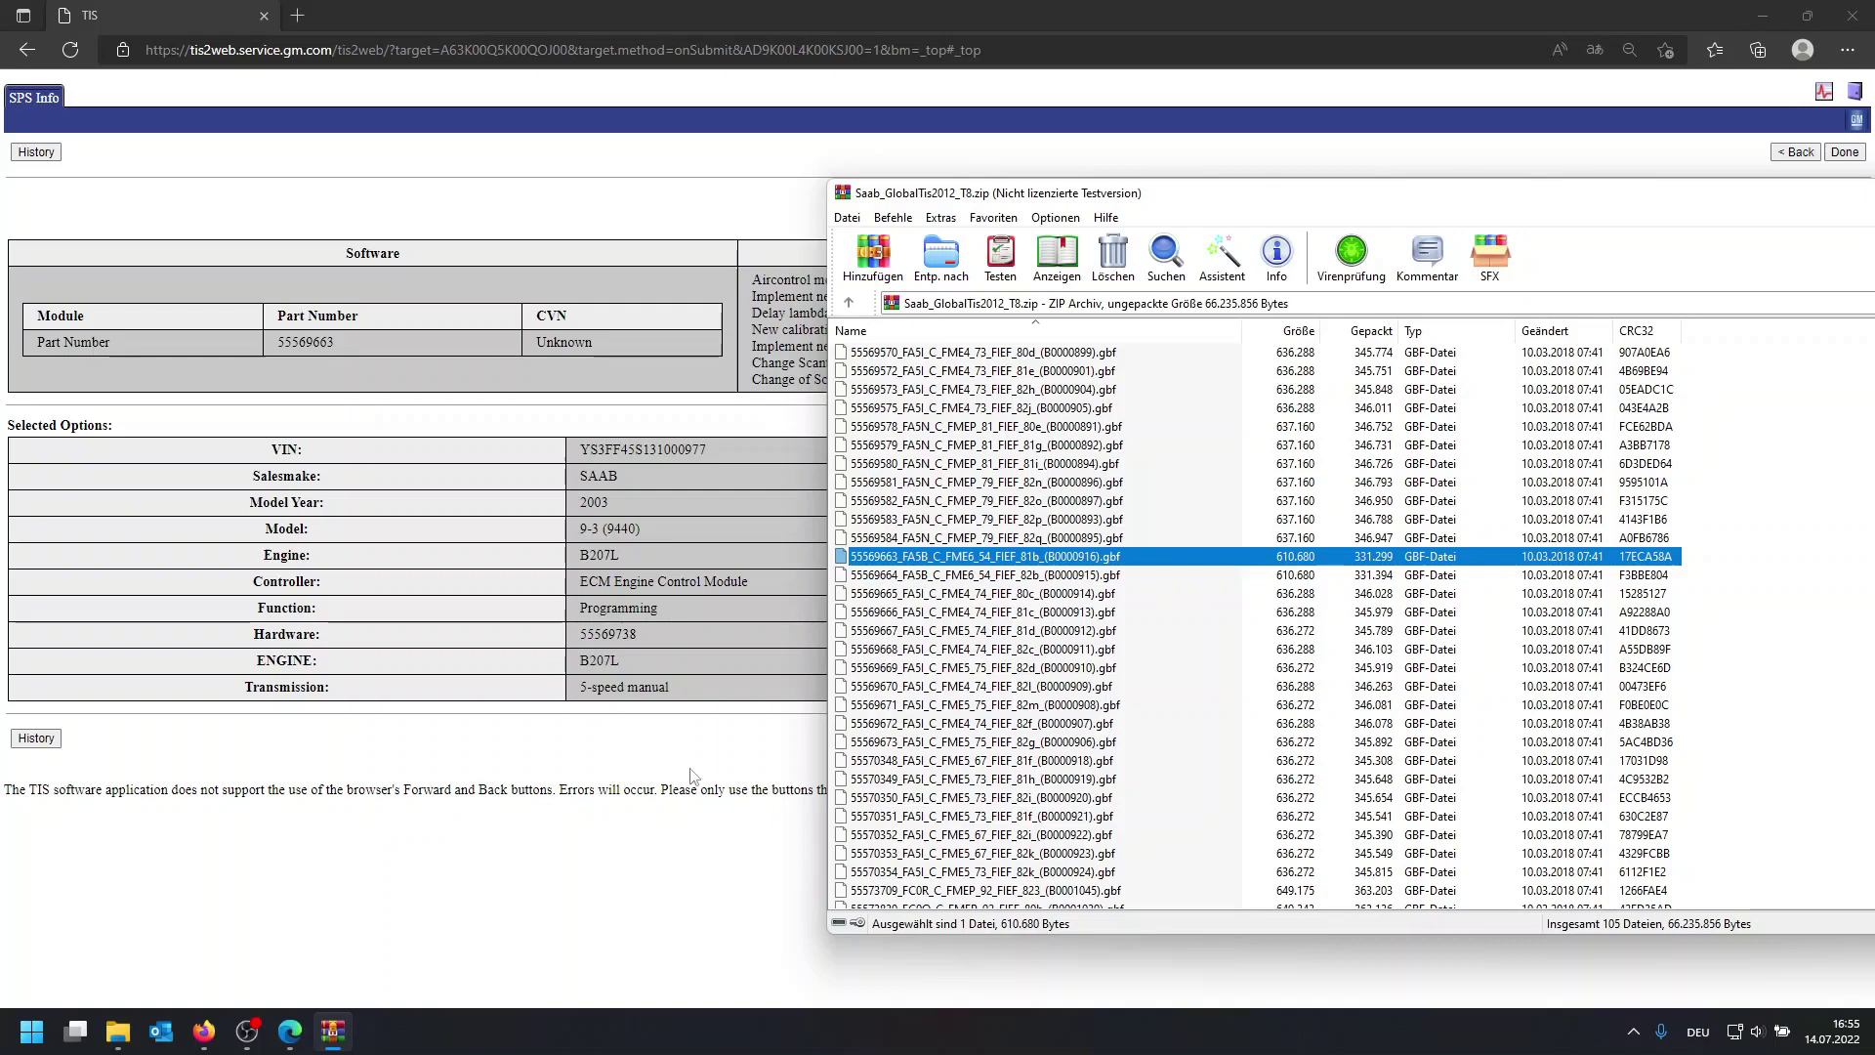
- In the TrionicBinaries T8 Binaries folder, compare the available files and select 55352688_FA4Y_C_FME2_3Z_FME_PIF_83e.BIN as the base binary
{"action": "left_click", "coordinate": [119, 1031]}
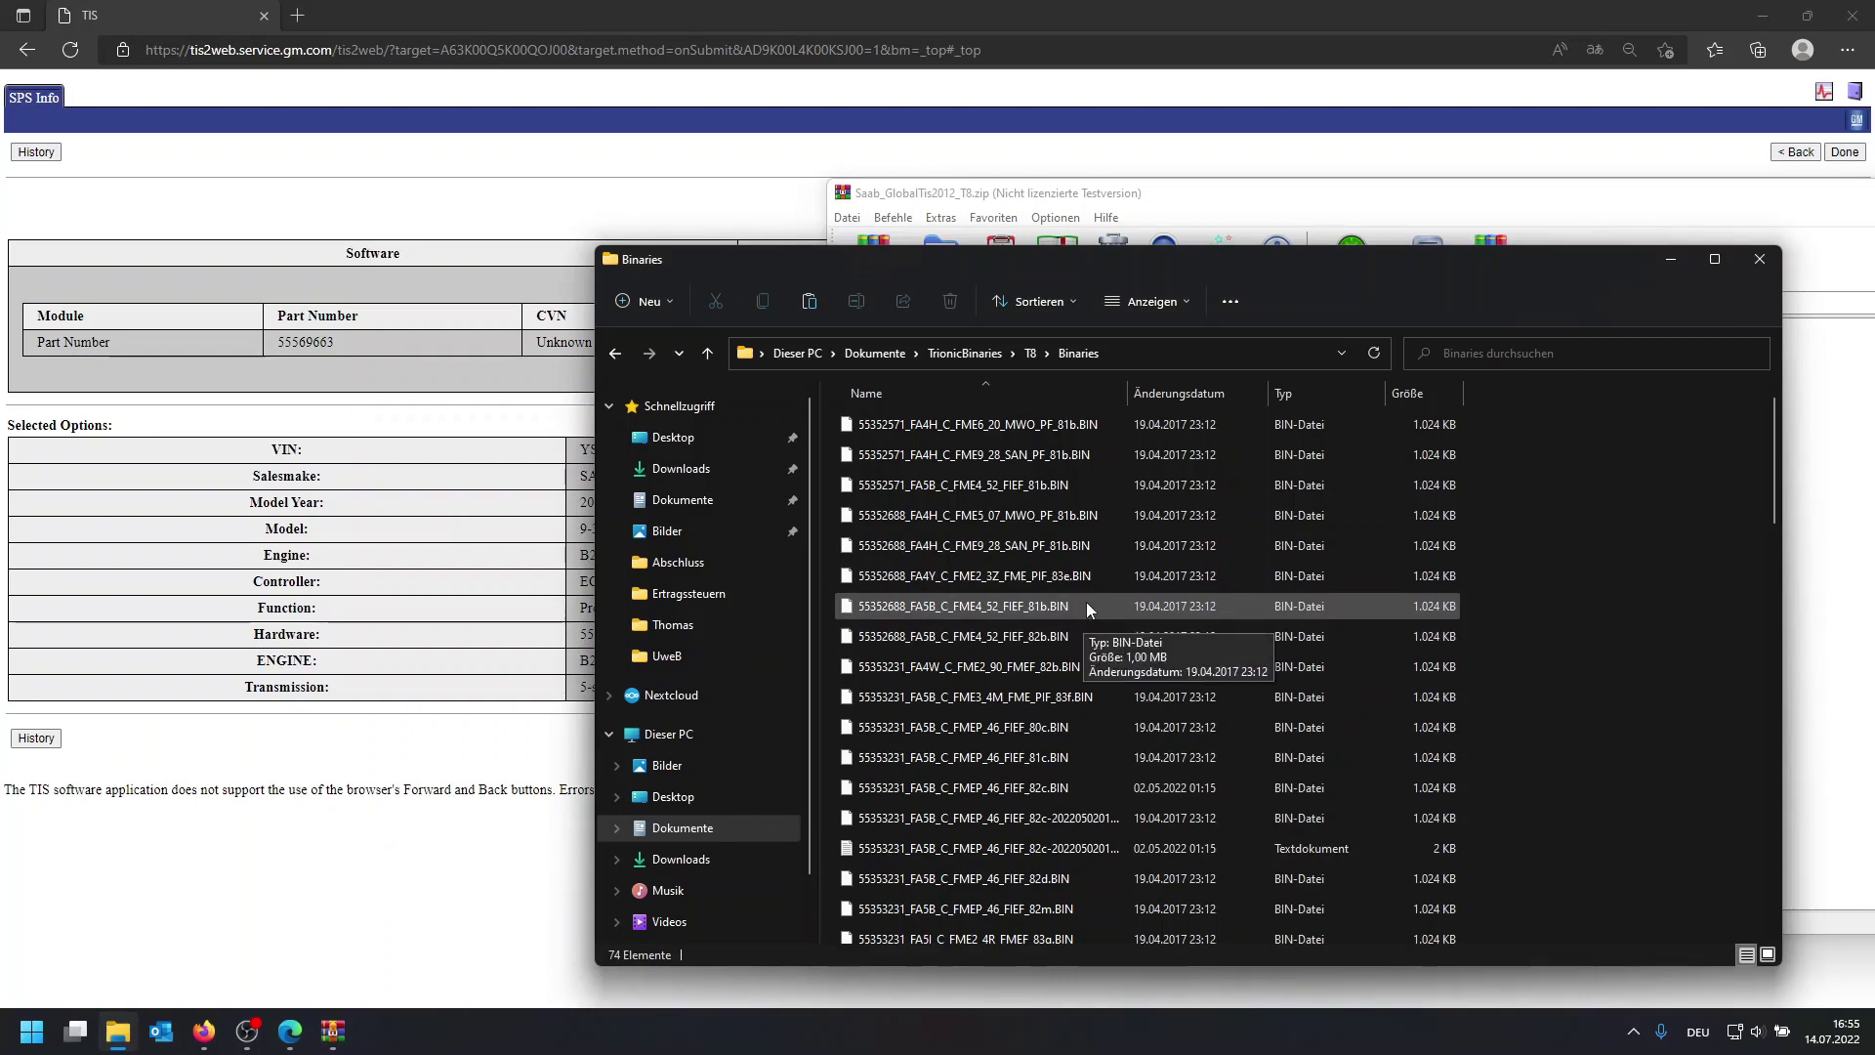
{"action": "left_click_drag", "start_coordinate": [1090, 262], "coordinate": [1562, 229]}
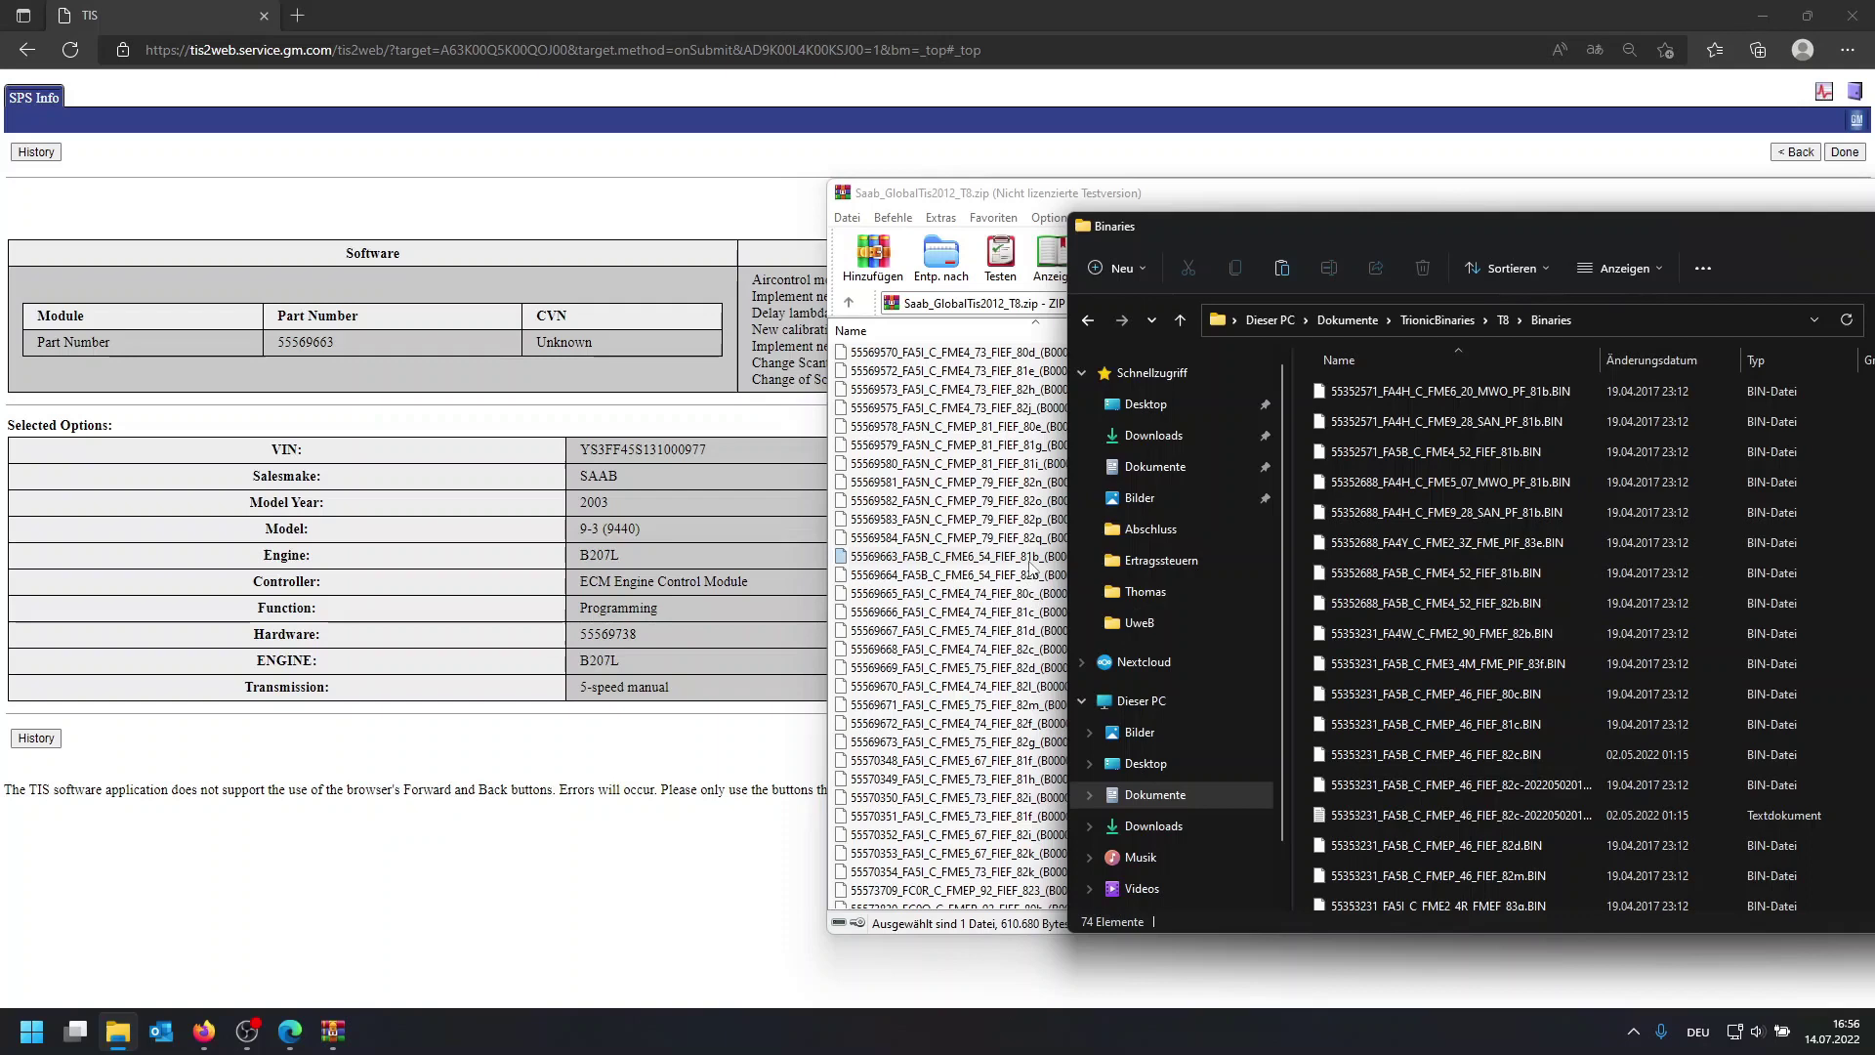
{"action": "left_click", "coordinate": [1555, 576]}
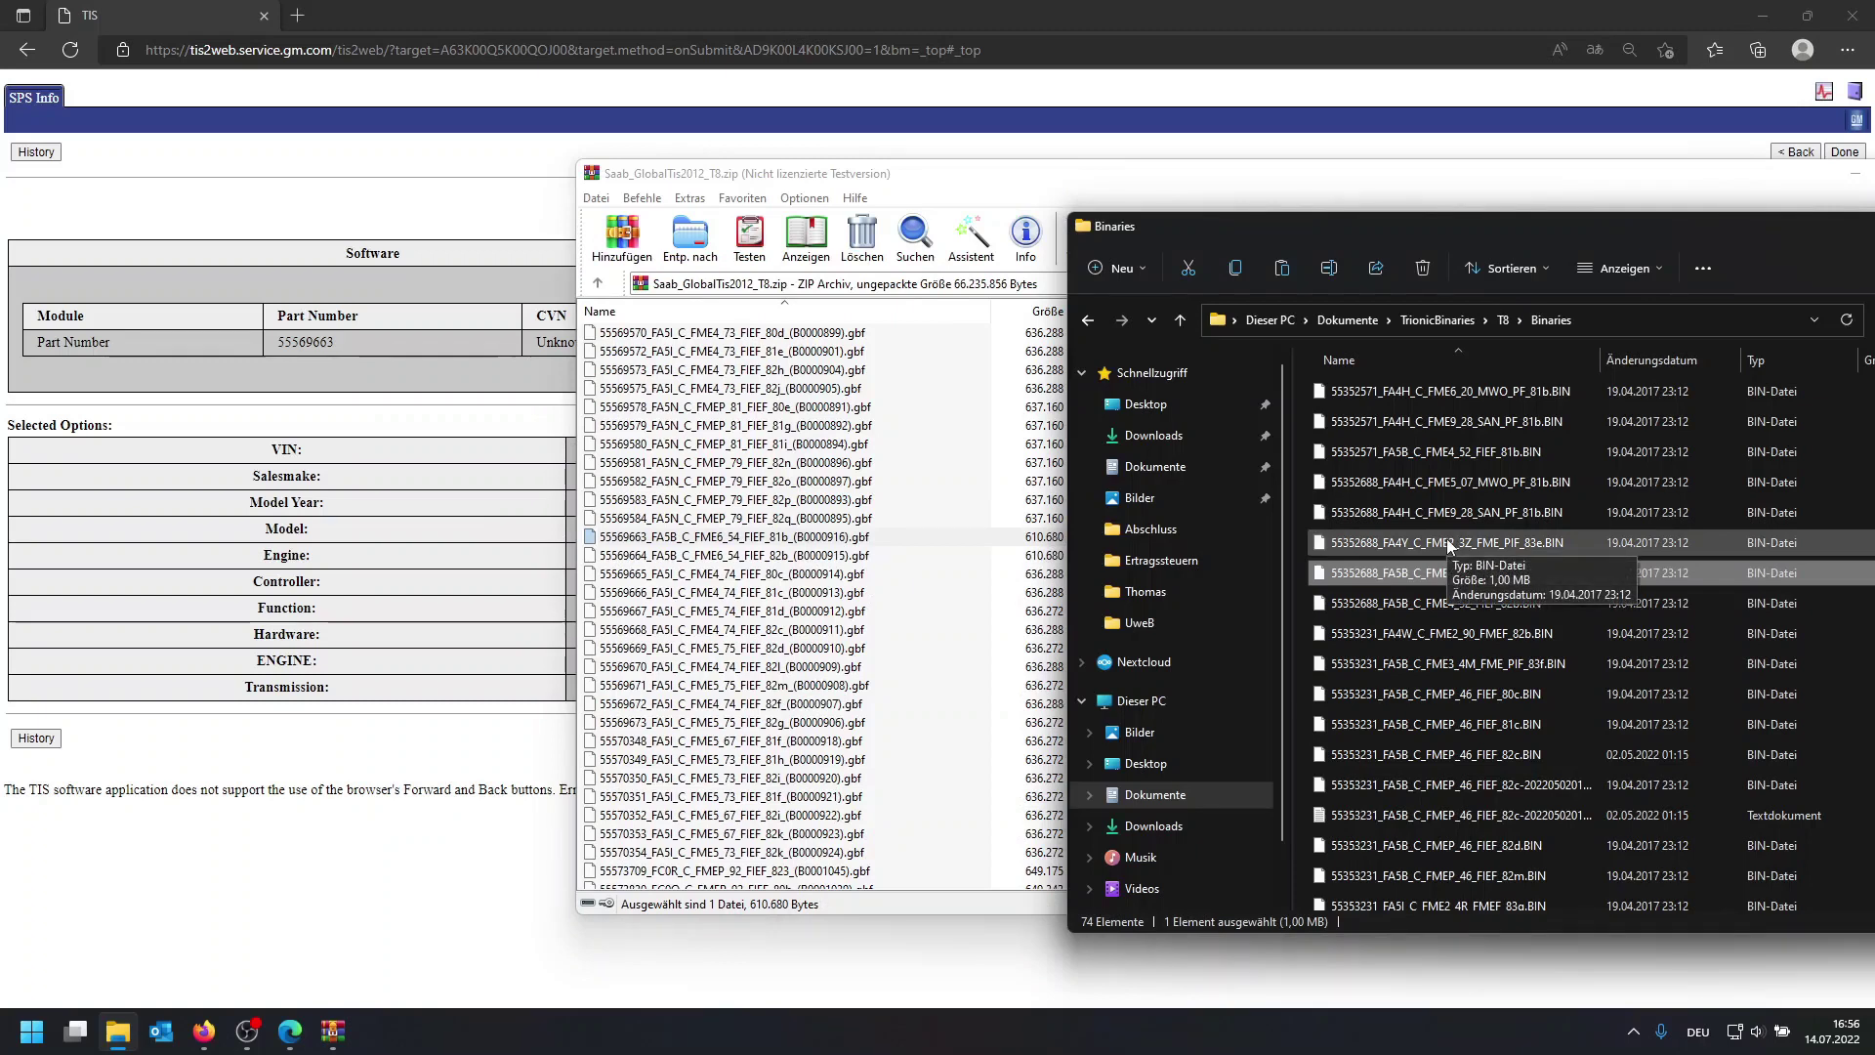
{"action": "left_click", "coordinate": [1550, 490]}
{"action": "left_click", "coordinate": [1544, 455]}
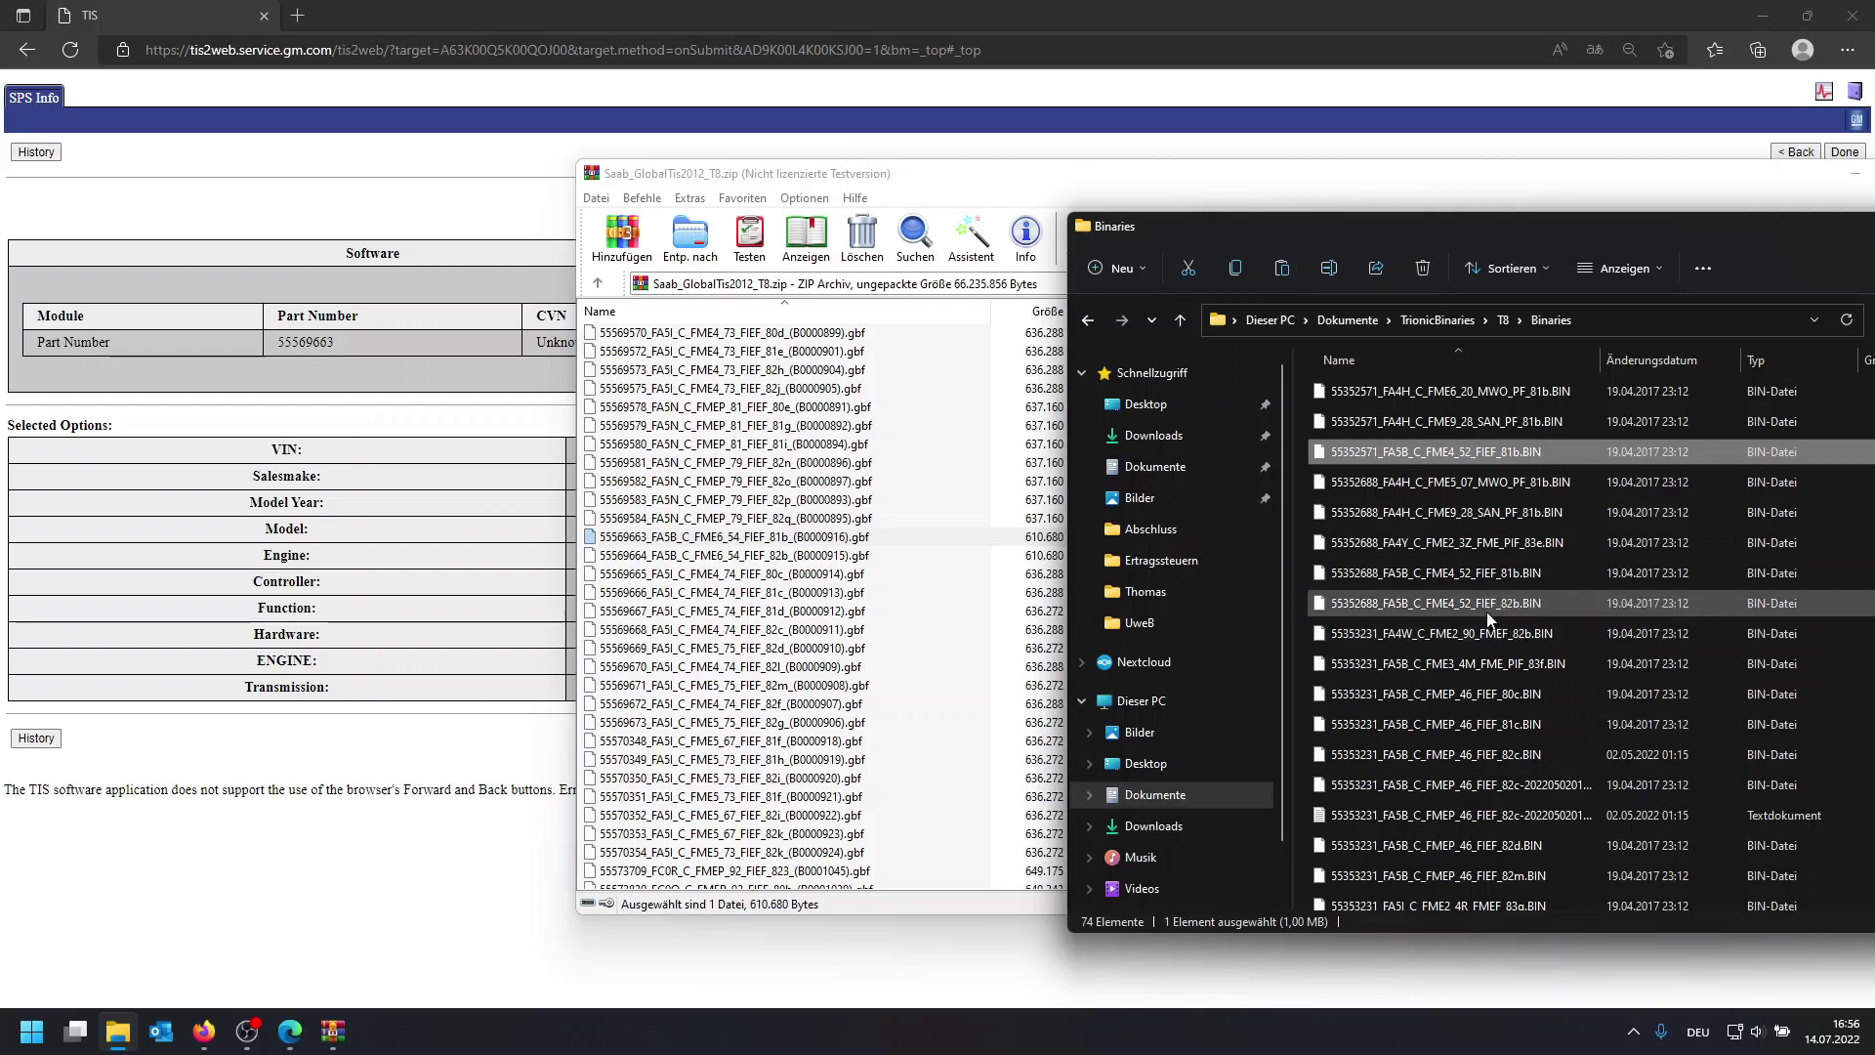
{"action": "scroll", "coordinate": [1489, 610], "scroll_direction": "down", "scroll_amount": 1}
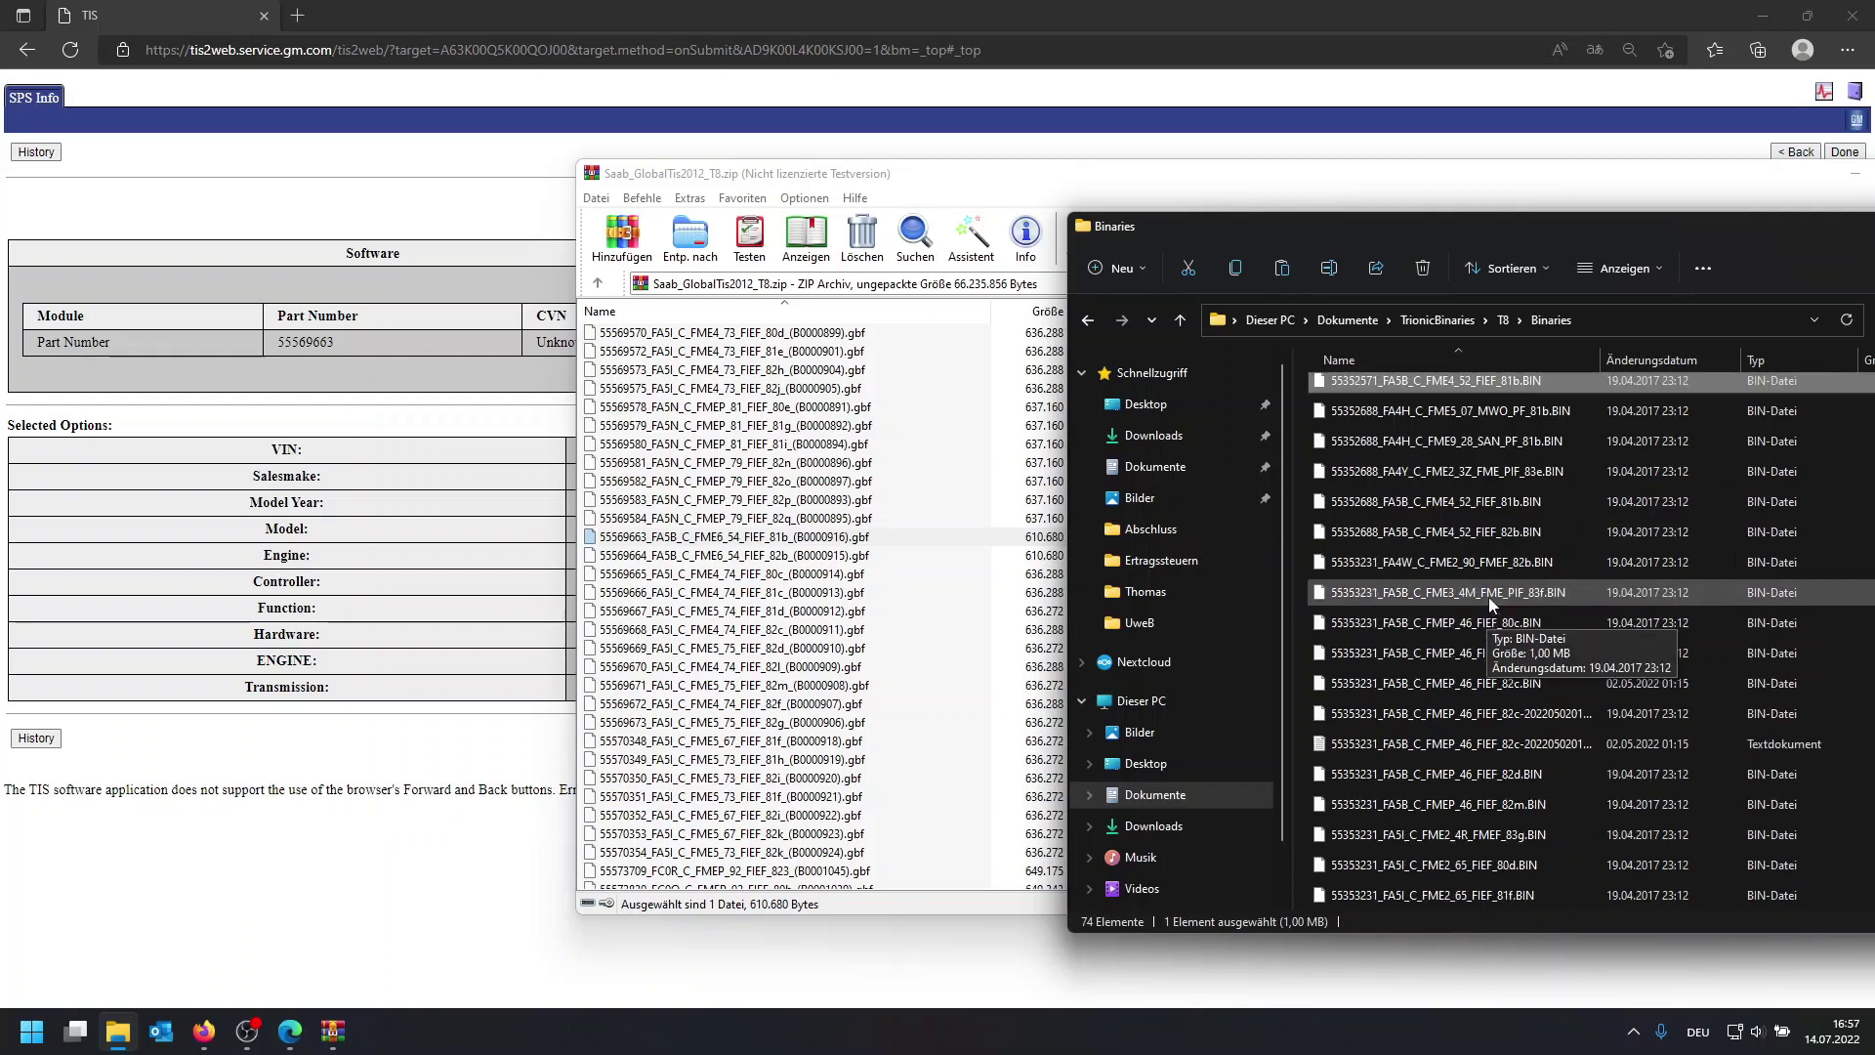
{"action": "scroll", "coordinate": [1496, 572], "scroll_direction": "down", "scroll_amount": 1}
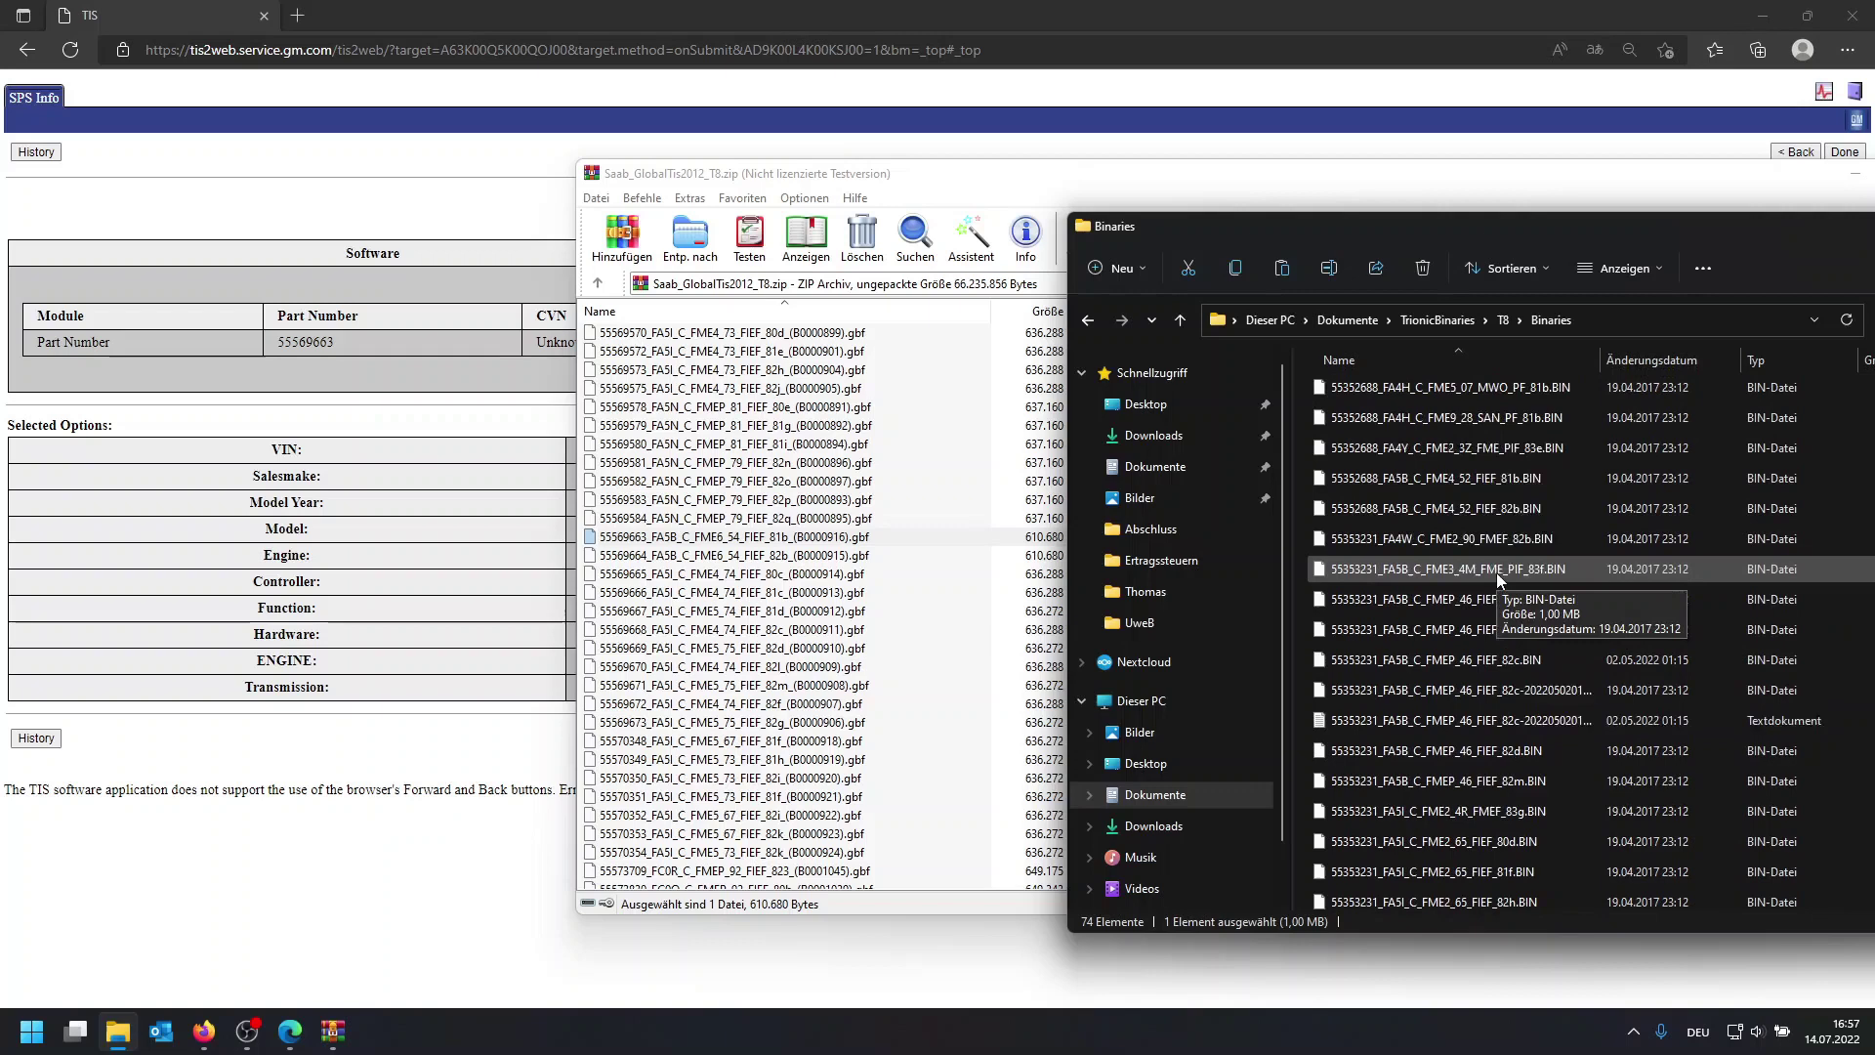
{"action": "scroll", "coordinate": [1498, 562], "scroll_direction": "up", "scroll_amount": 3}
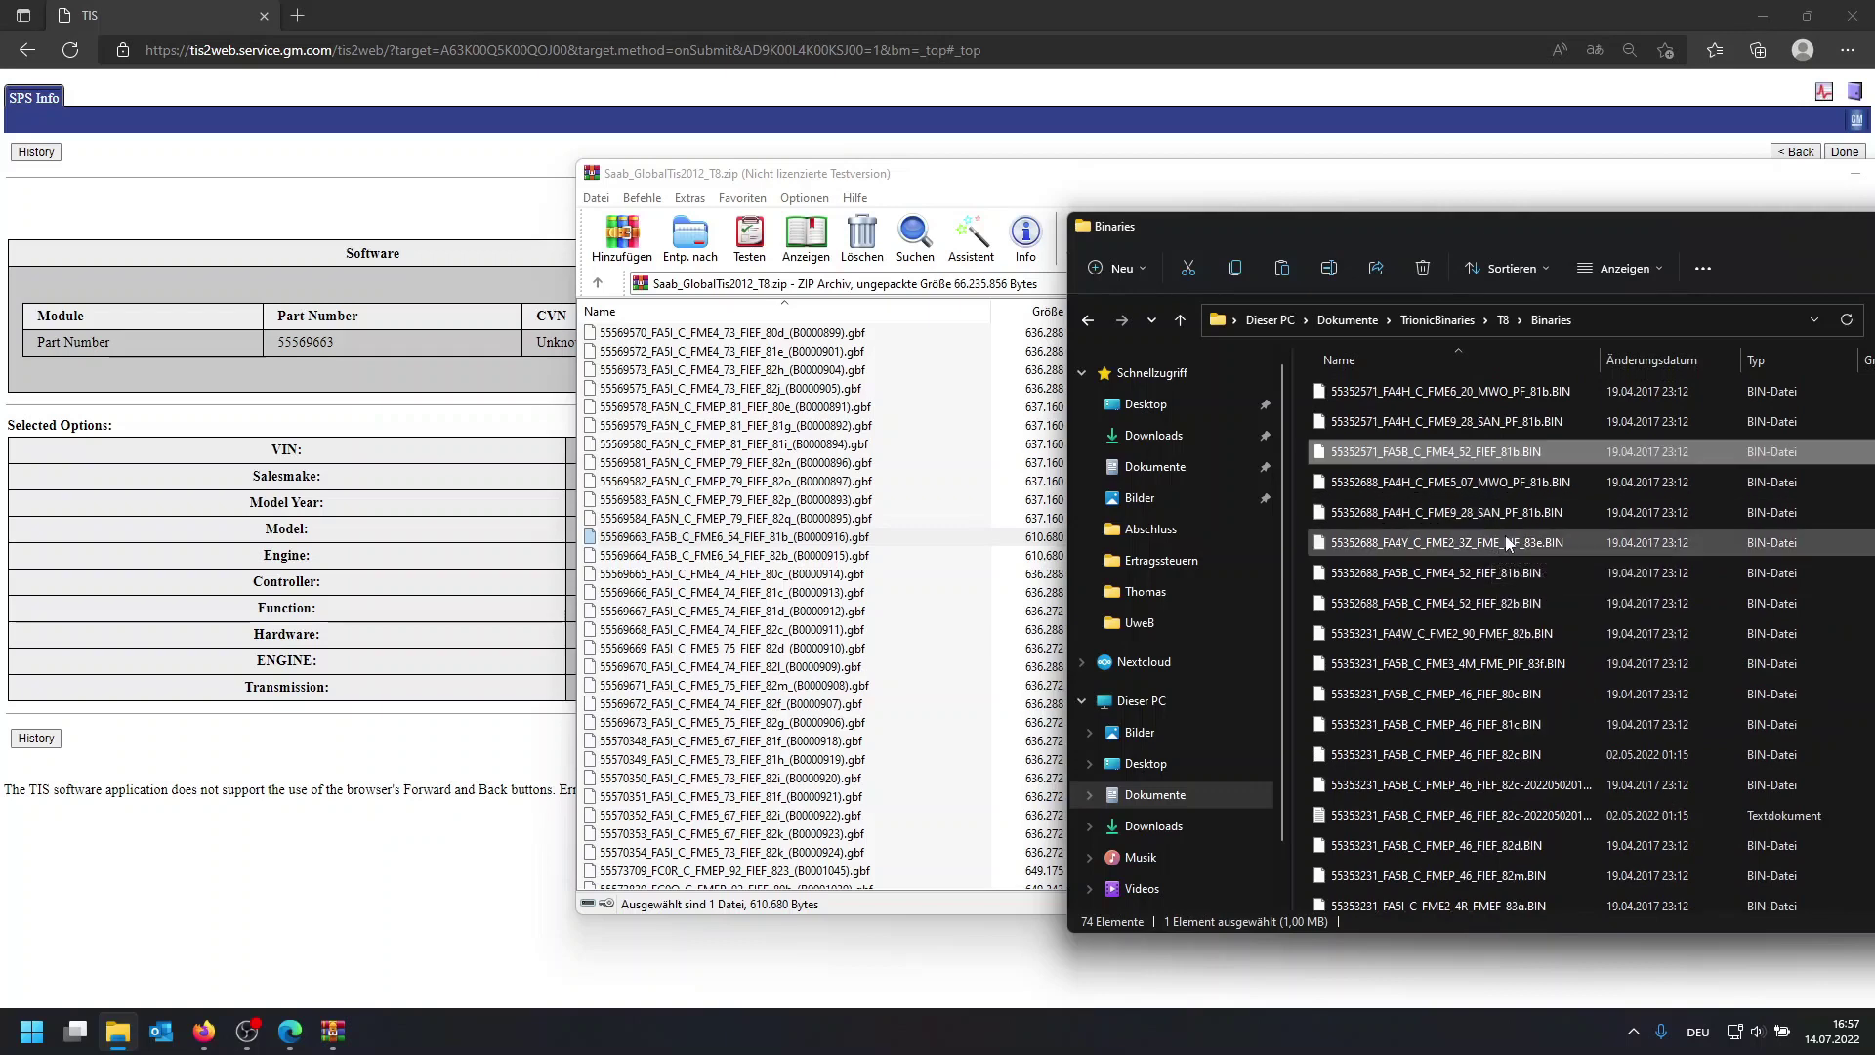
{"action": "left_click", "coordinate": [1504, 543]}
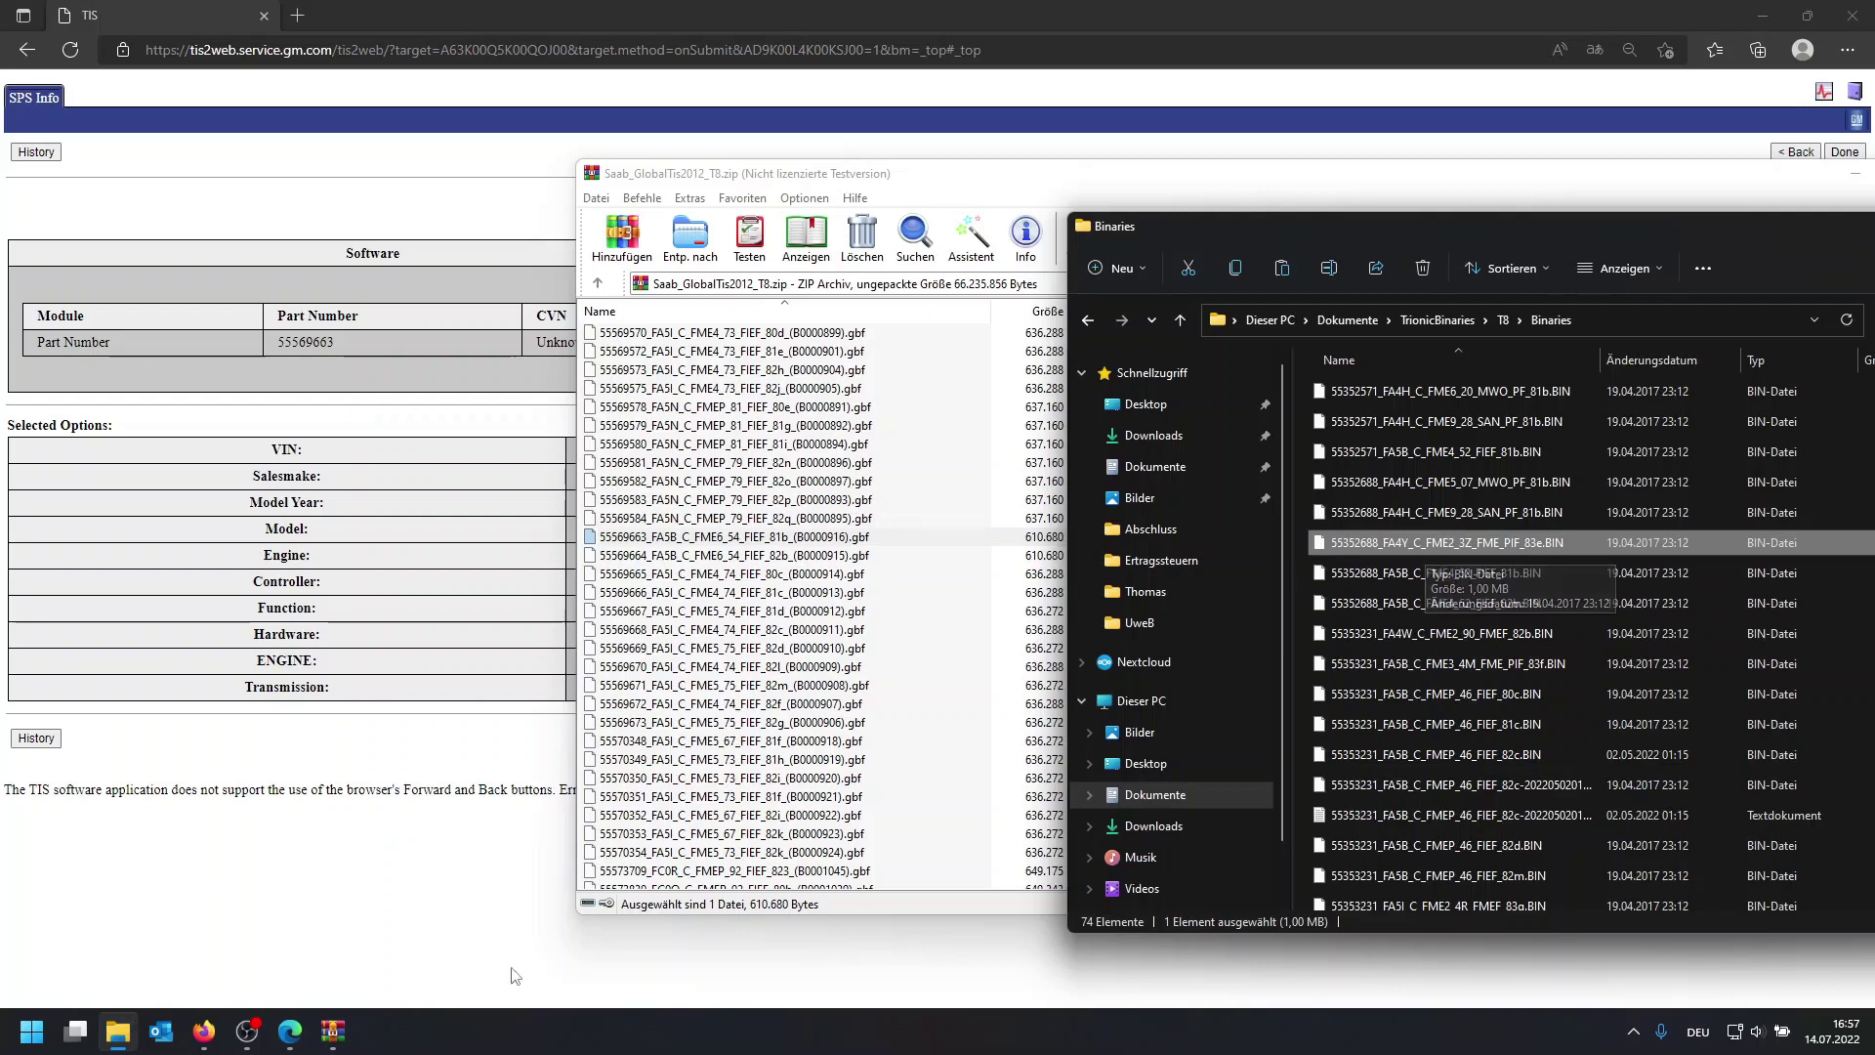
- Switch to the Neuer Ordner folder on the desktop and widen its Name column to show the full file names
{"action": "key", "text": "alt+Tab"}
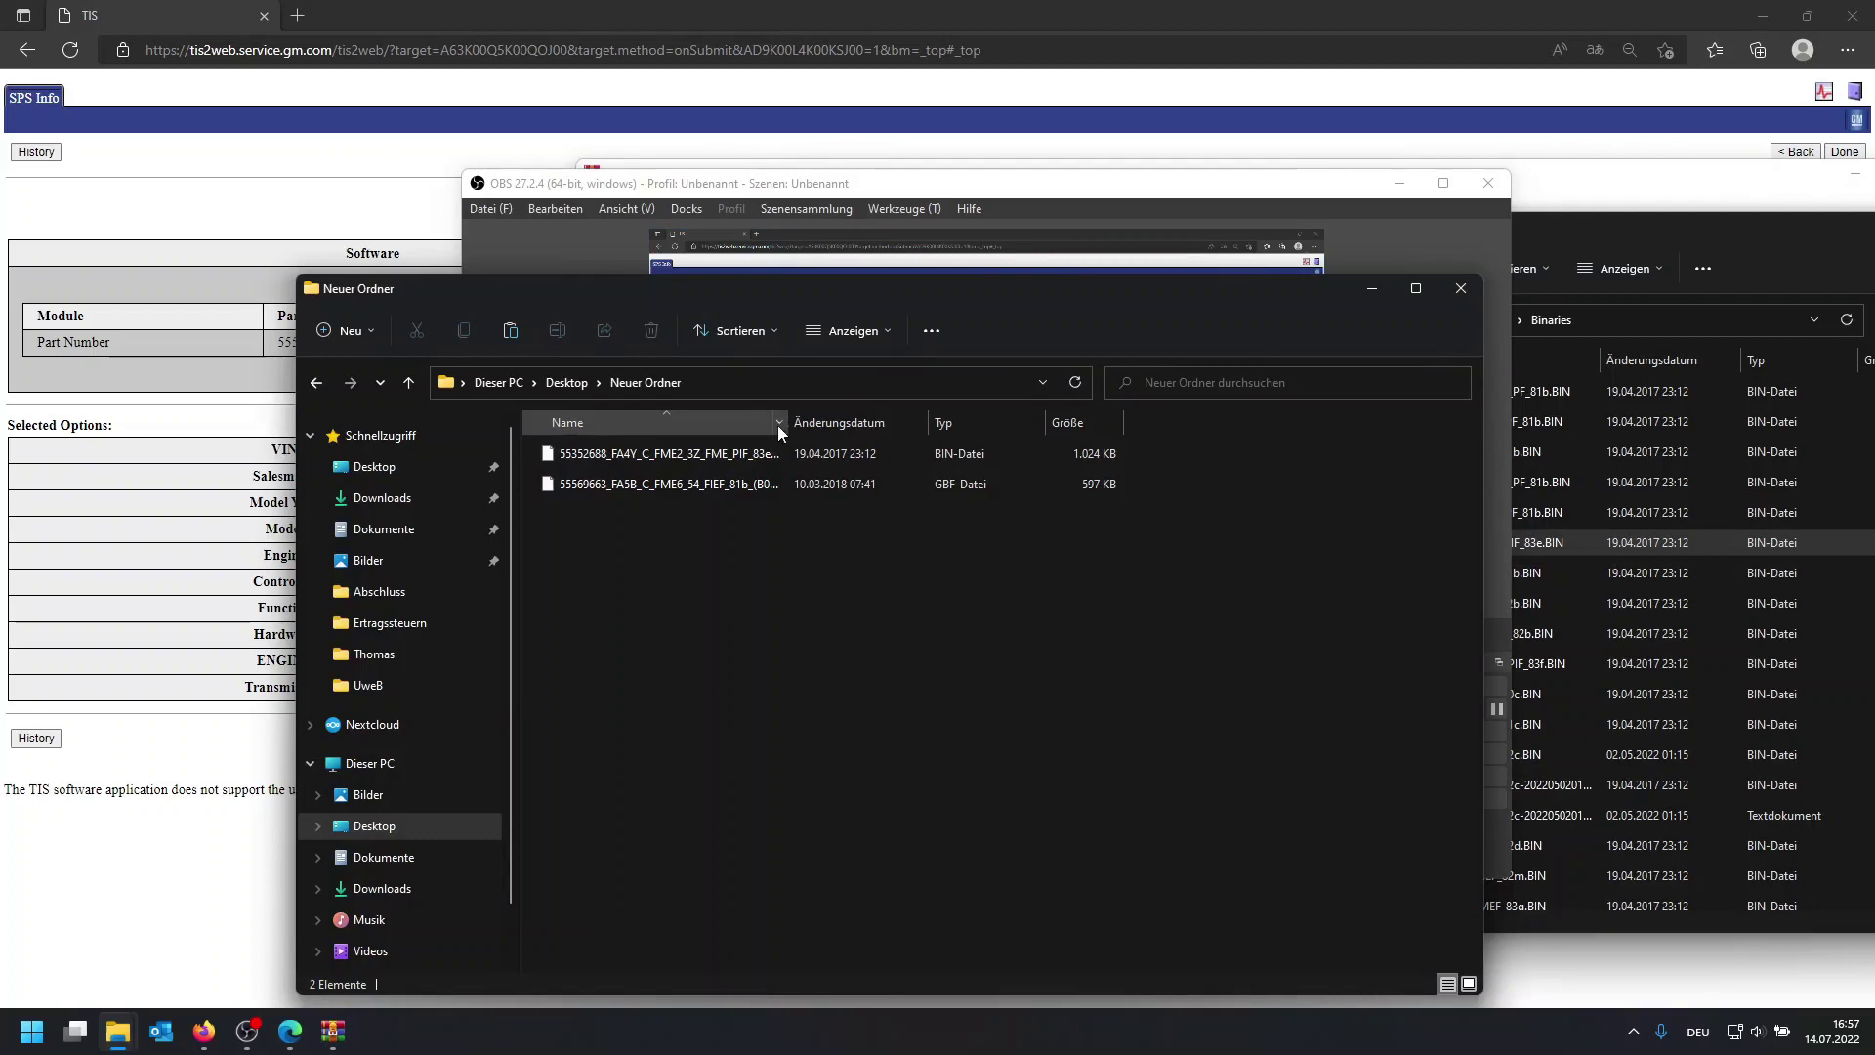
{"action": "left_click_drag", "start_coordinate": [786, 421], "coordinate": [885, 423]}
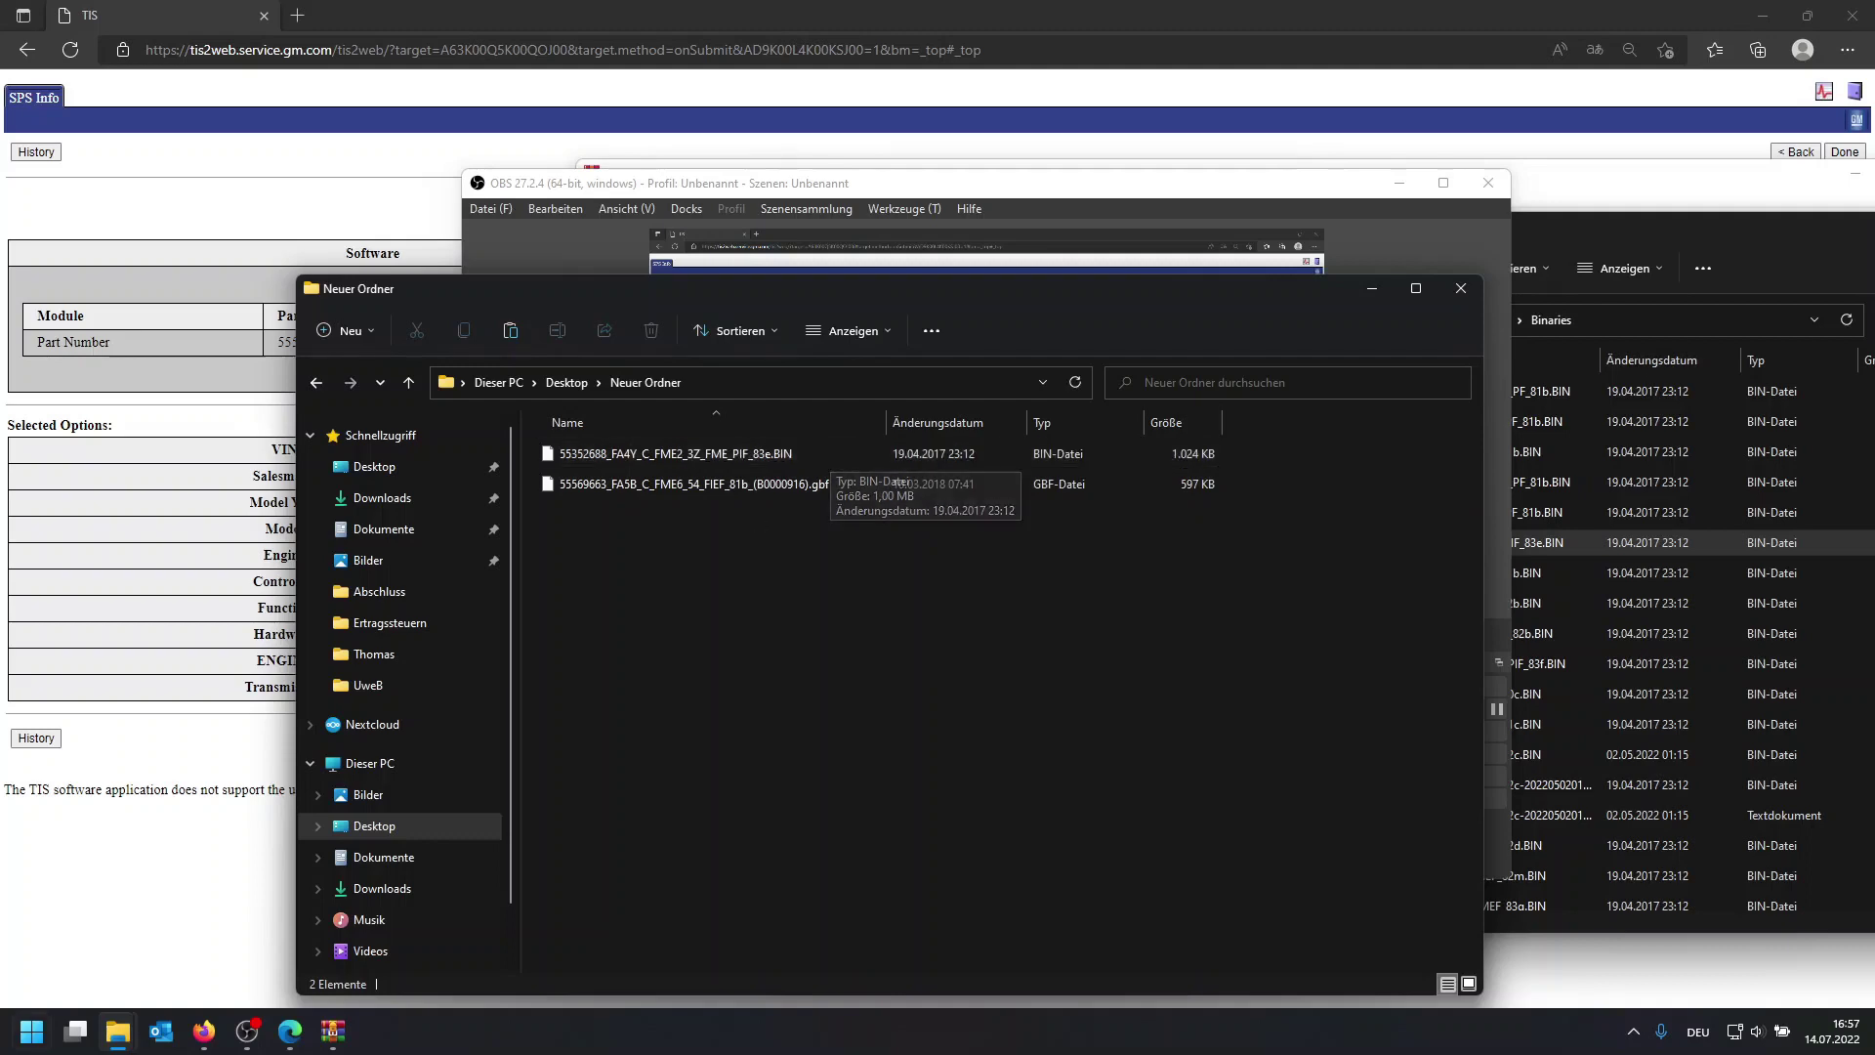
- Launch T8SuitePro and open 55352688_FA4Y_C_FME2_3Z_FME_PIF_83e.BIN from the Neuer Ordner folder
{"action": "left_click", "coordinate": [31, 1031]}
{"action": "type", "text": "tech2"}
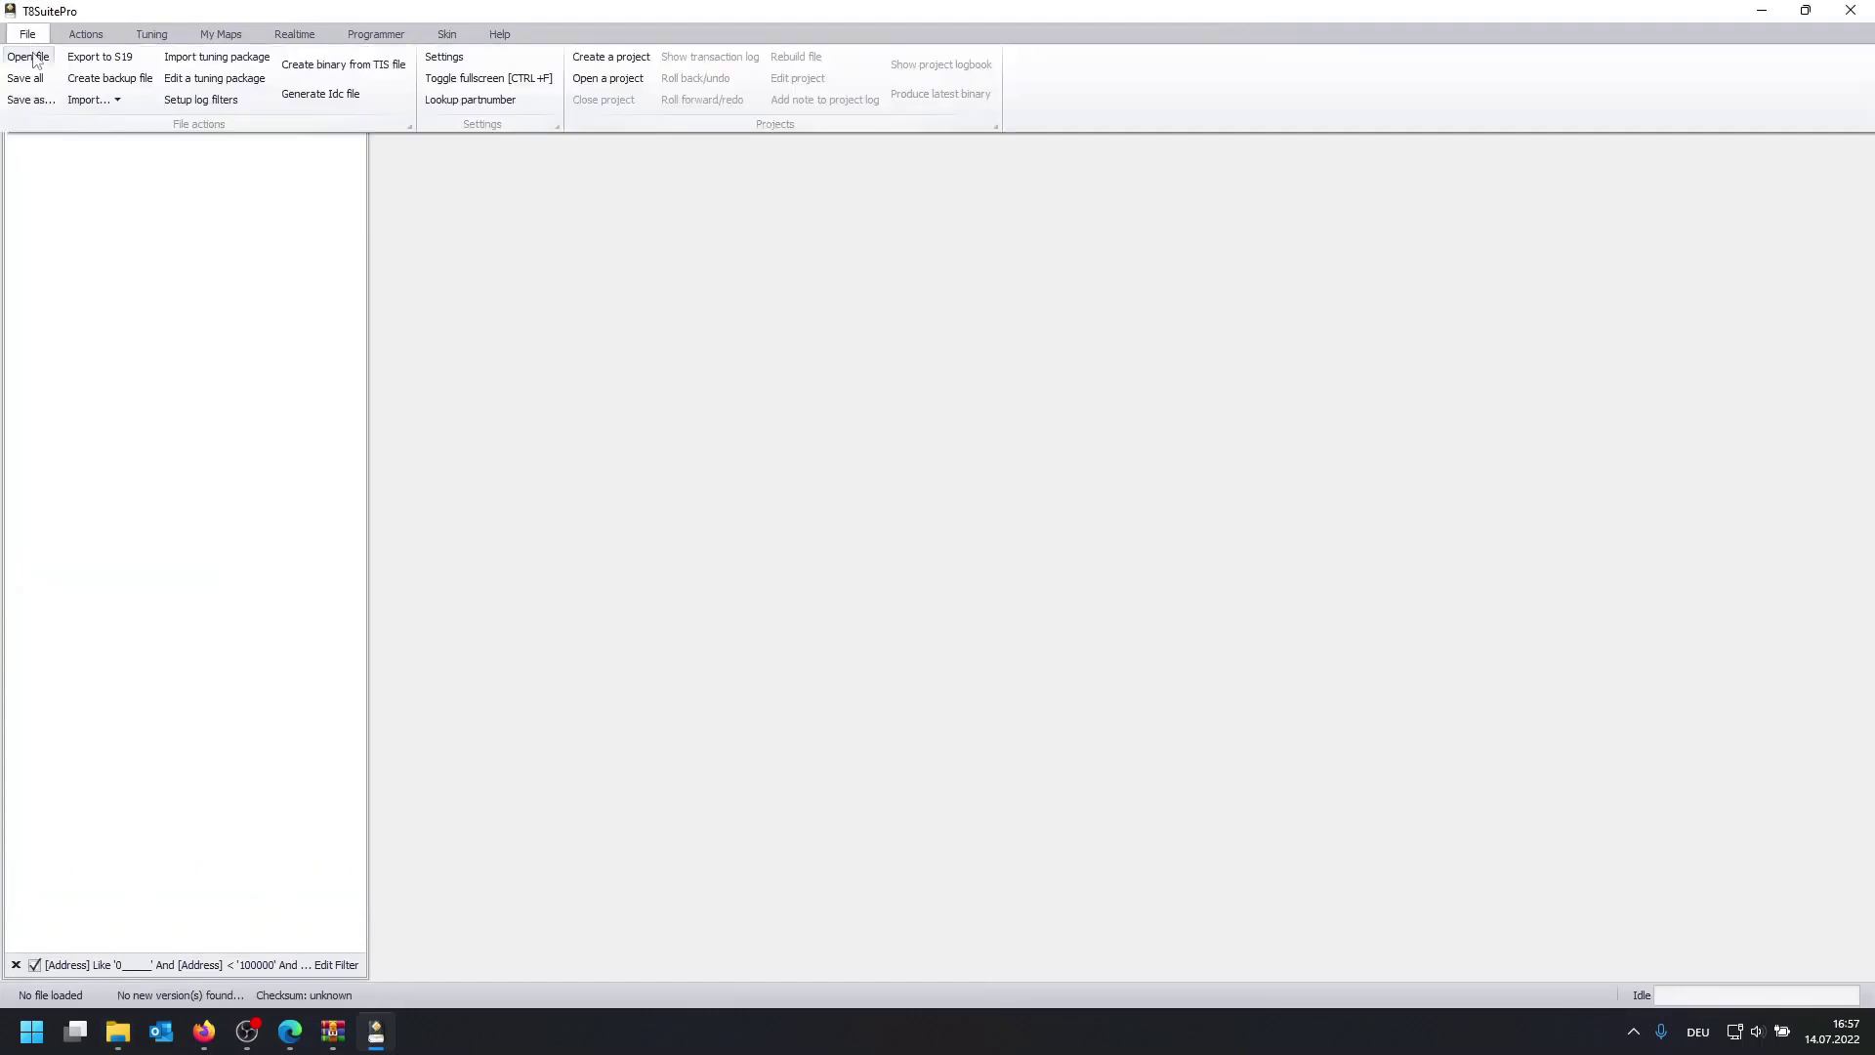
{"action": "left_click", "coordinate": [34, 61]}
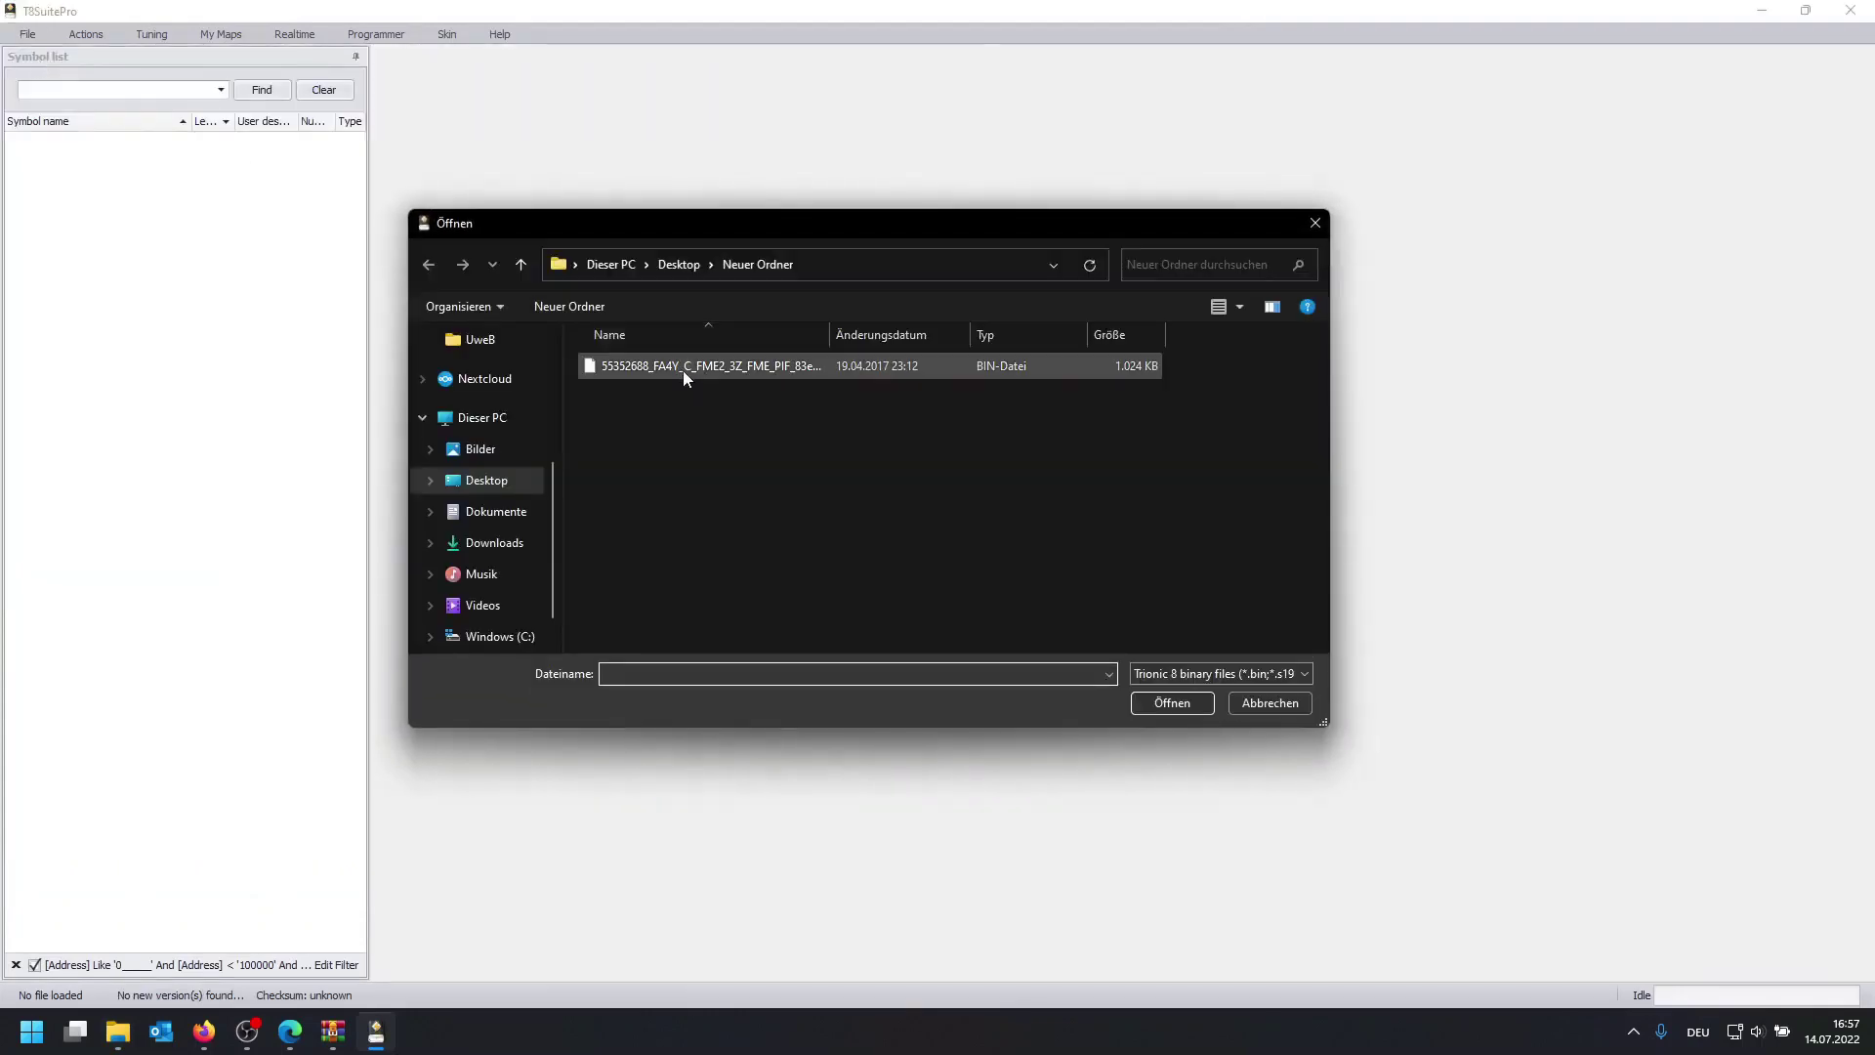
{"action": "double_click", "coordinate": [687, 371]}
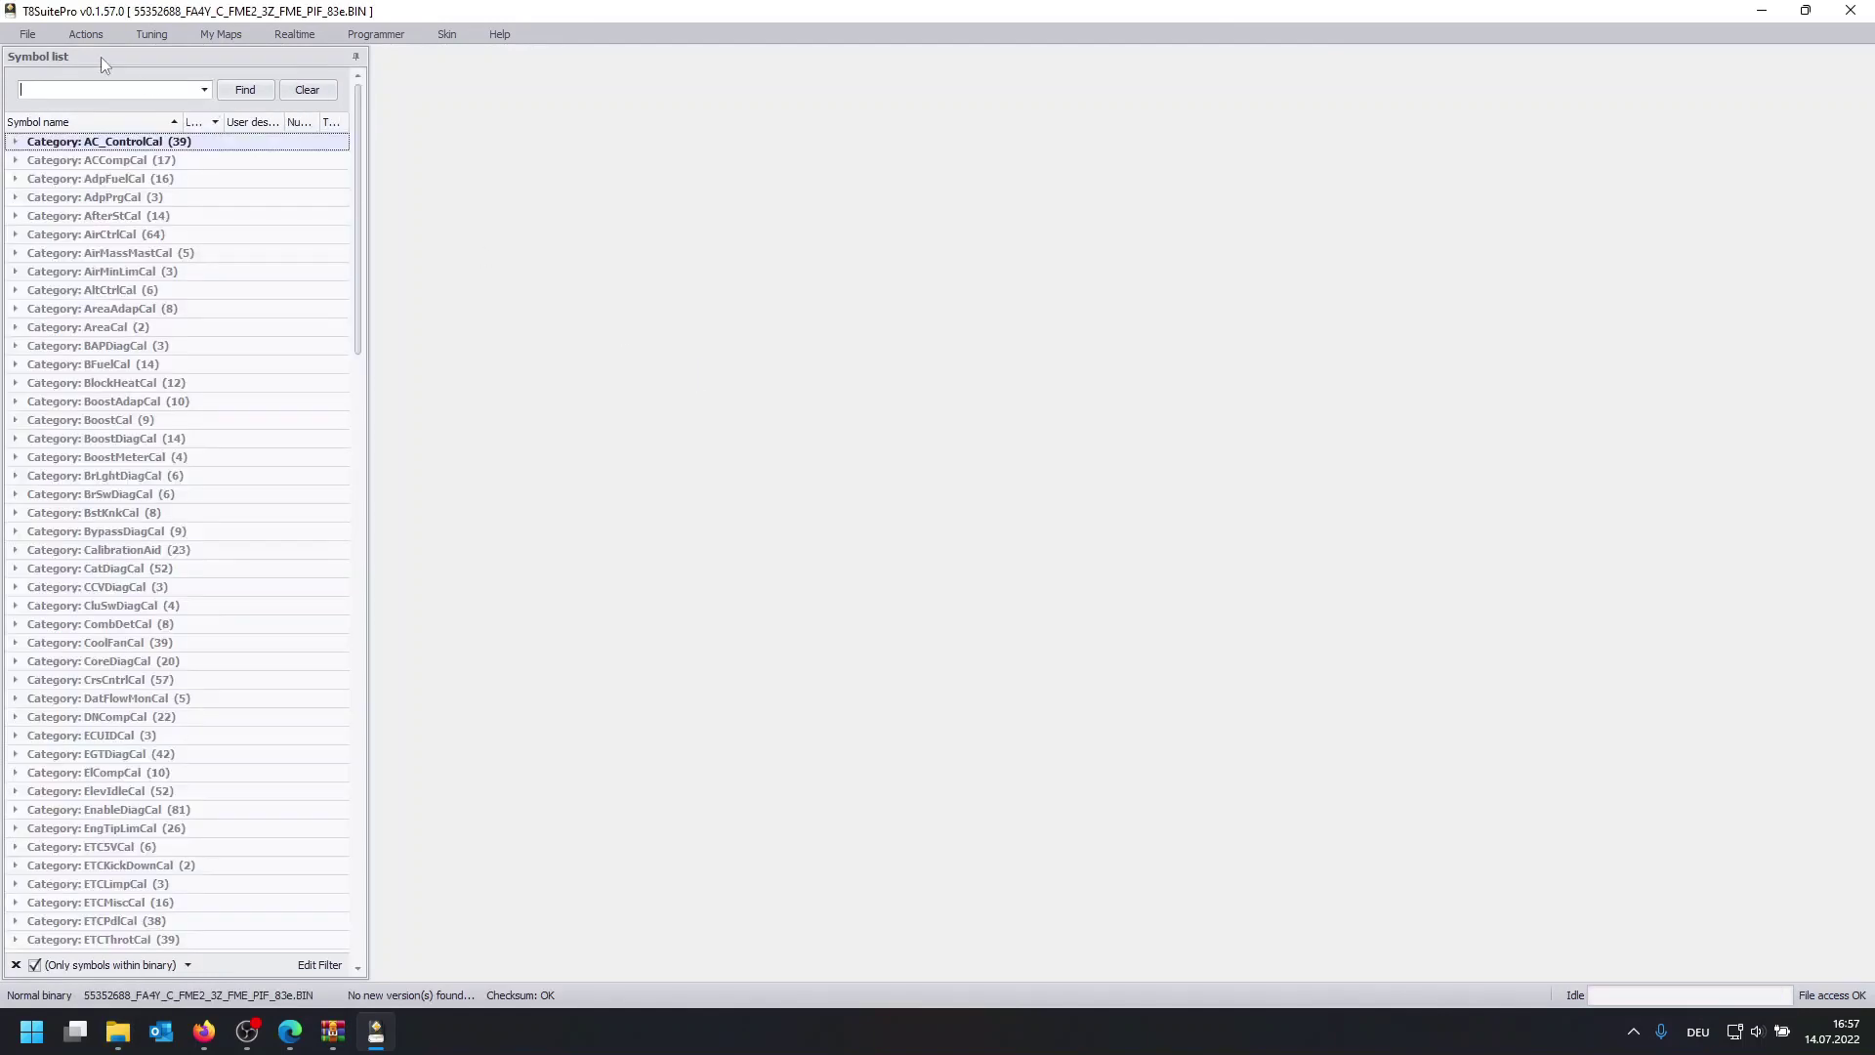
- Create a binary named cleanfile from the TIS file 55569663_FA5B_C_FME6_54_FIEF_81b_(B0000916).gbf, based on 55352688_FA4Y_C_FME2_3Z_FME_PIF_83e.BIN
{"action": "left_click", "coordinate": [87, 35]}
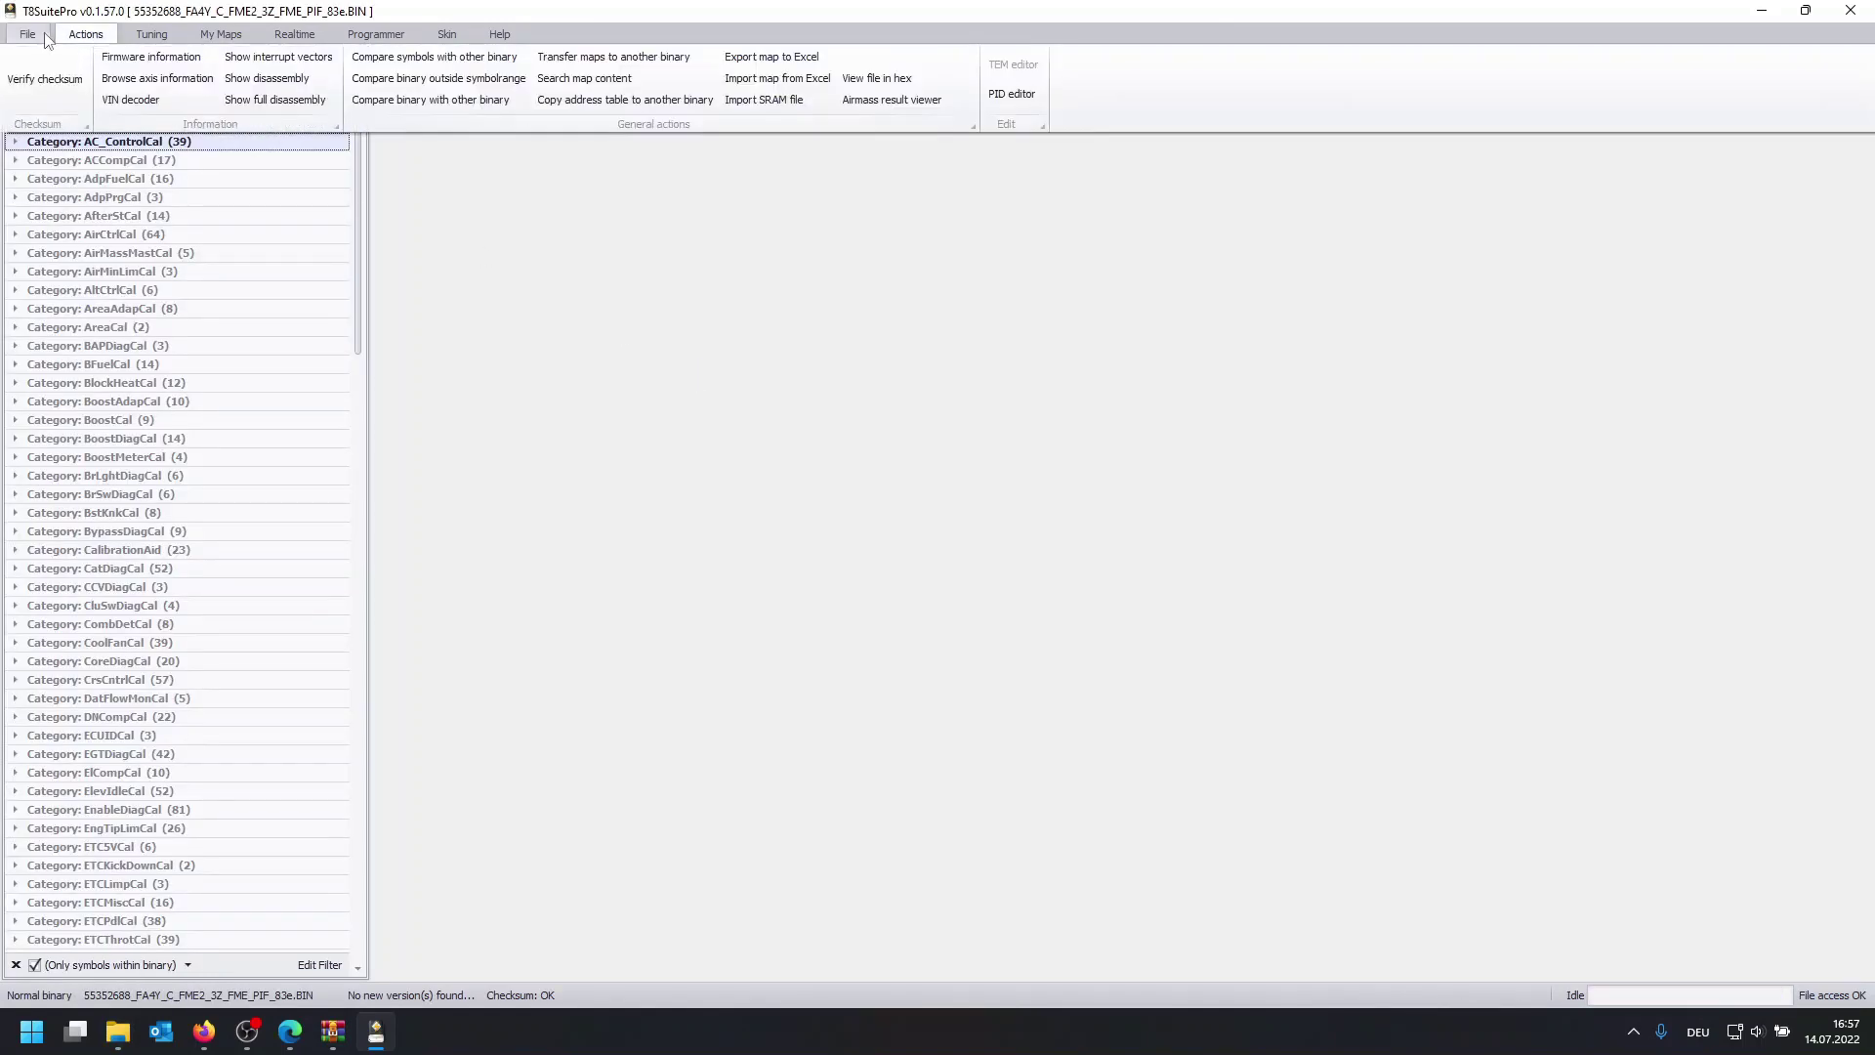
{"action": "left_click", "coordinate": [45, 37]}
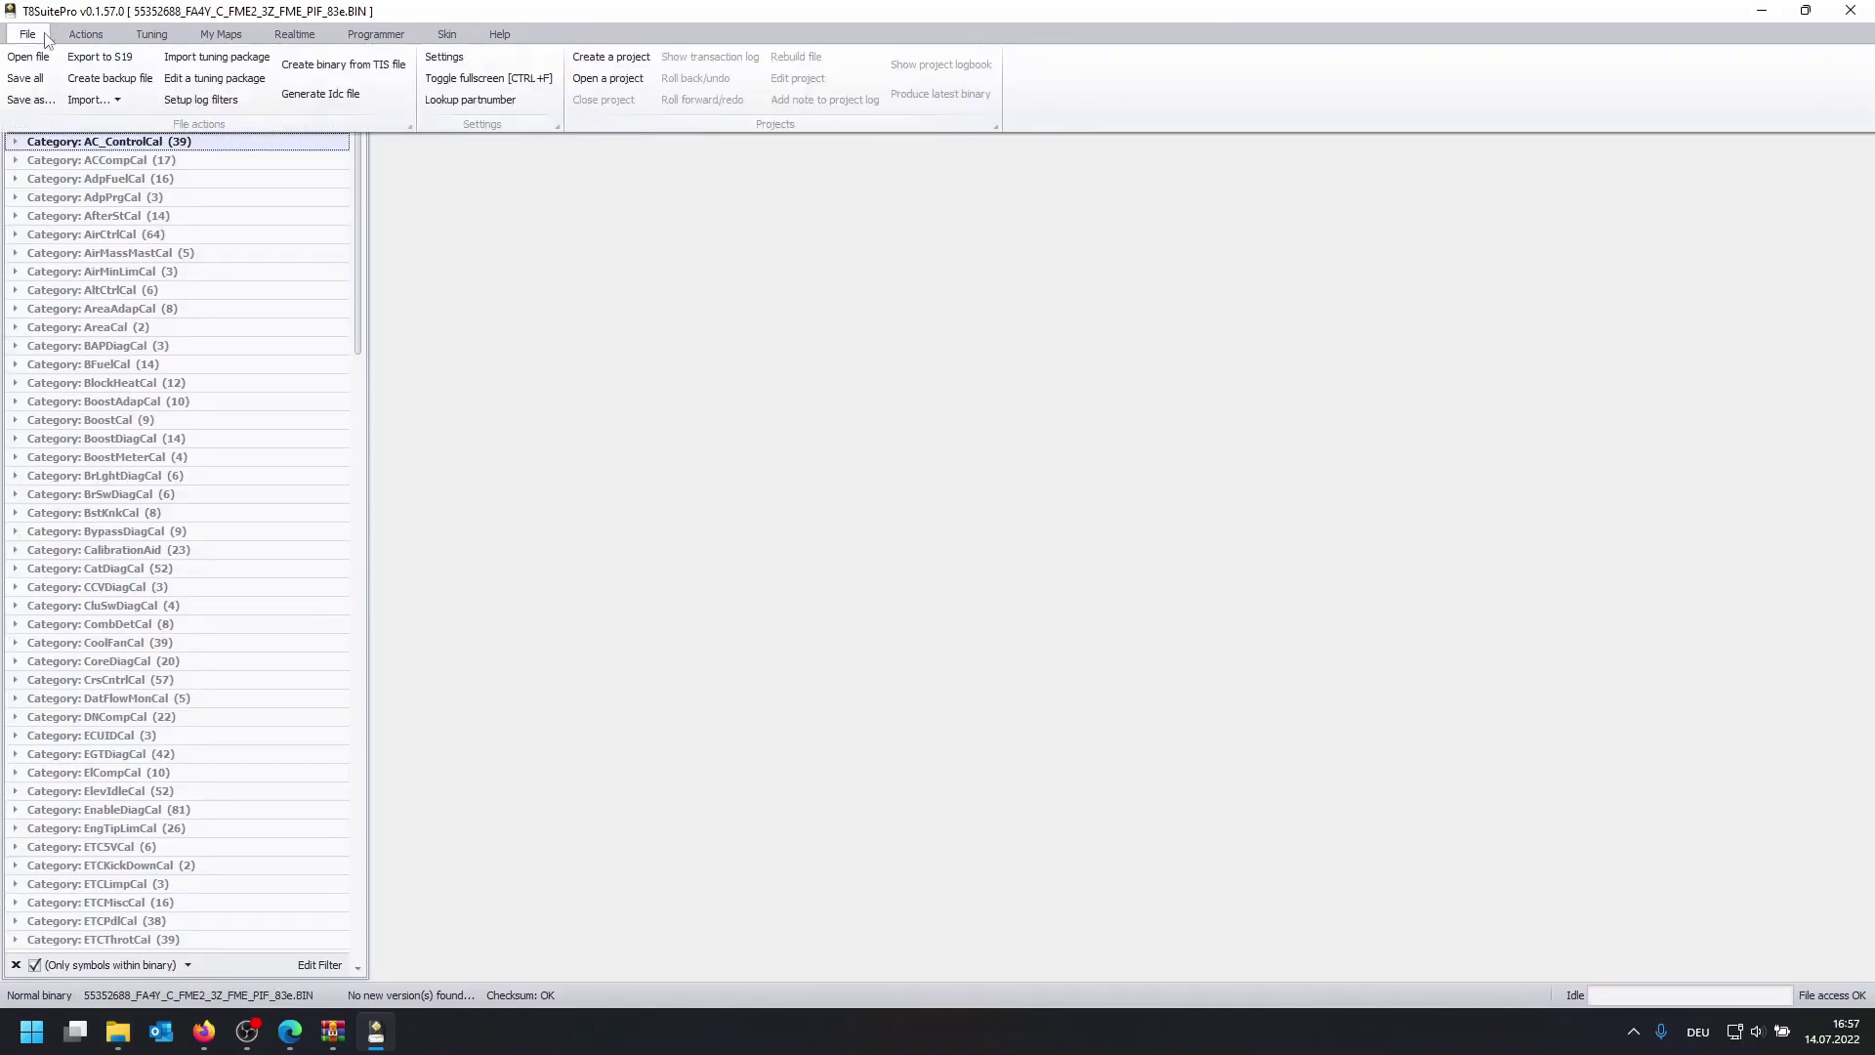
{"action": "left_click", "coordinate": [381, 70]}
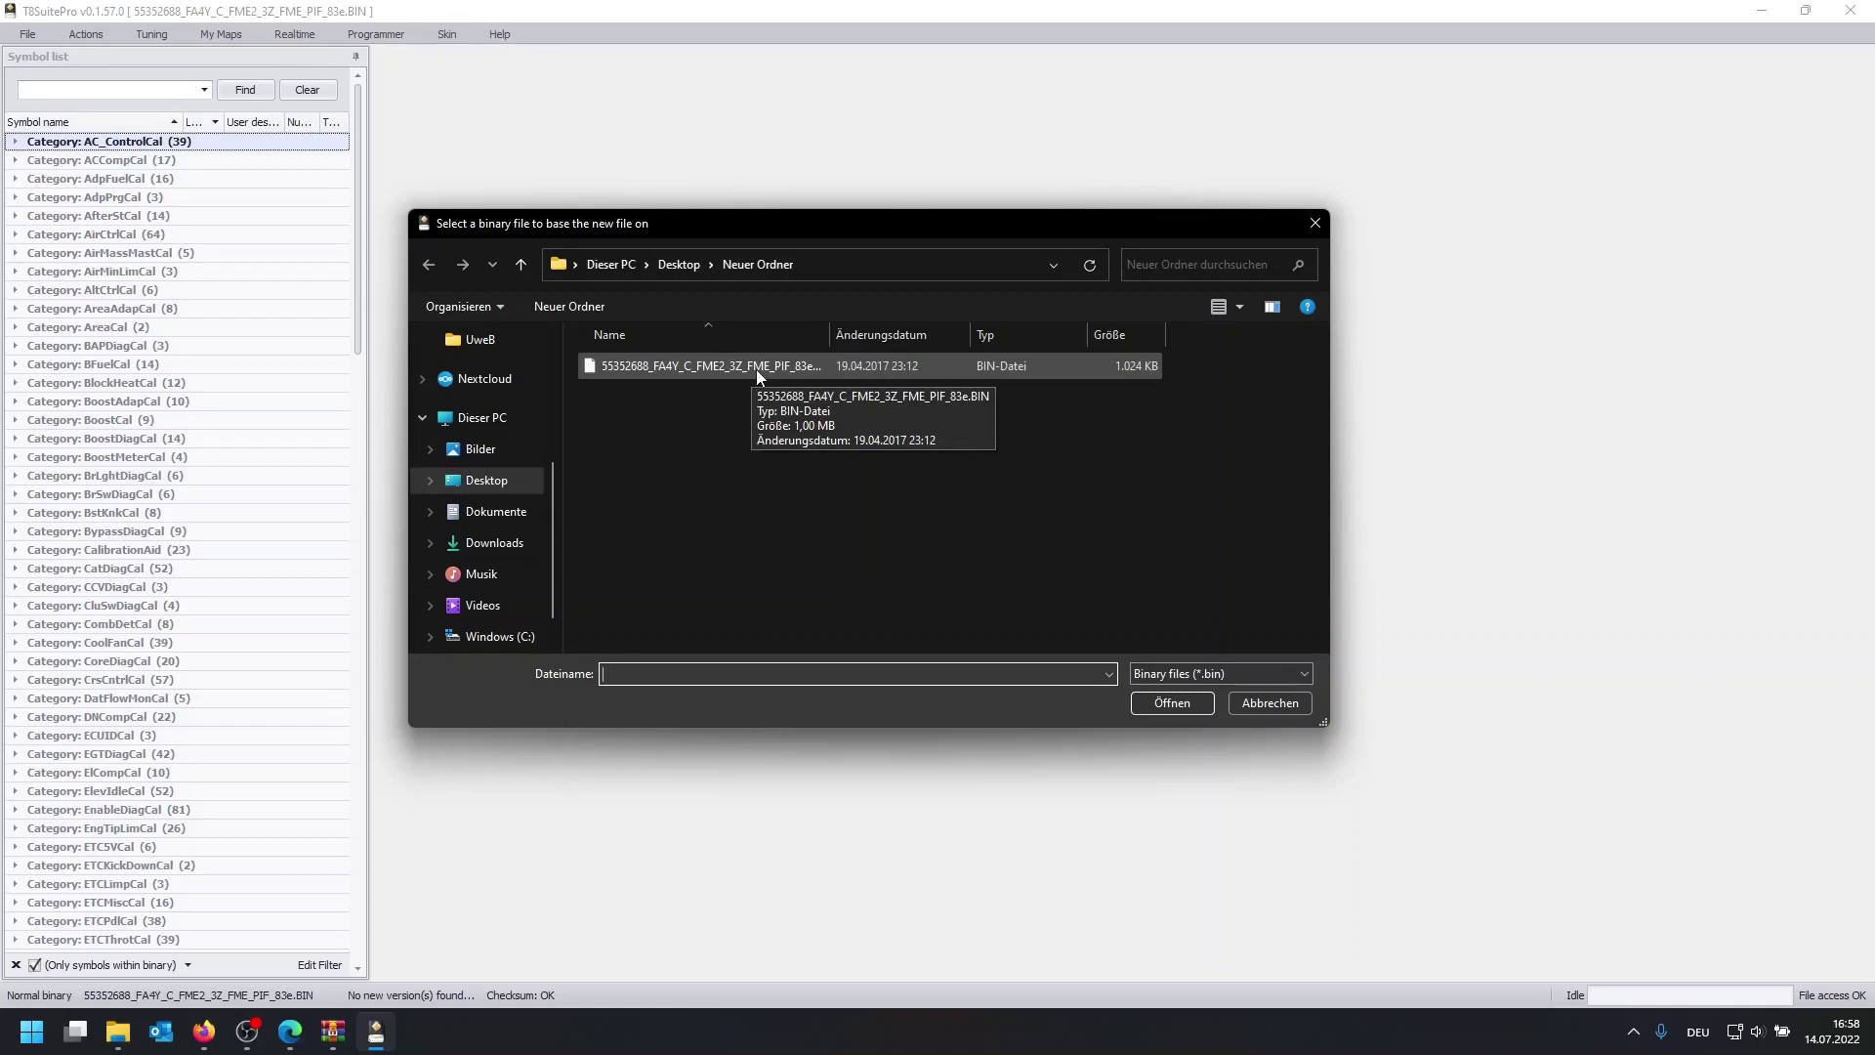
{"action": "double_click", "coordinate": [756, 369]}
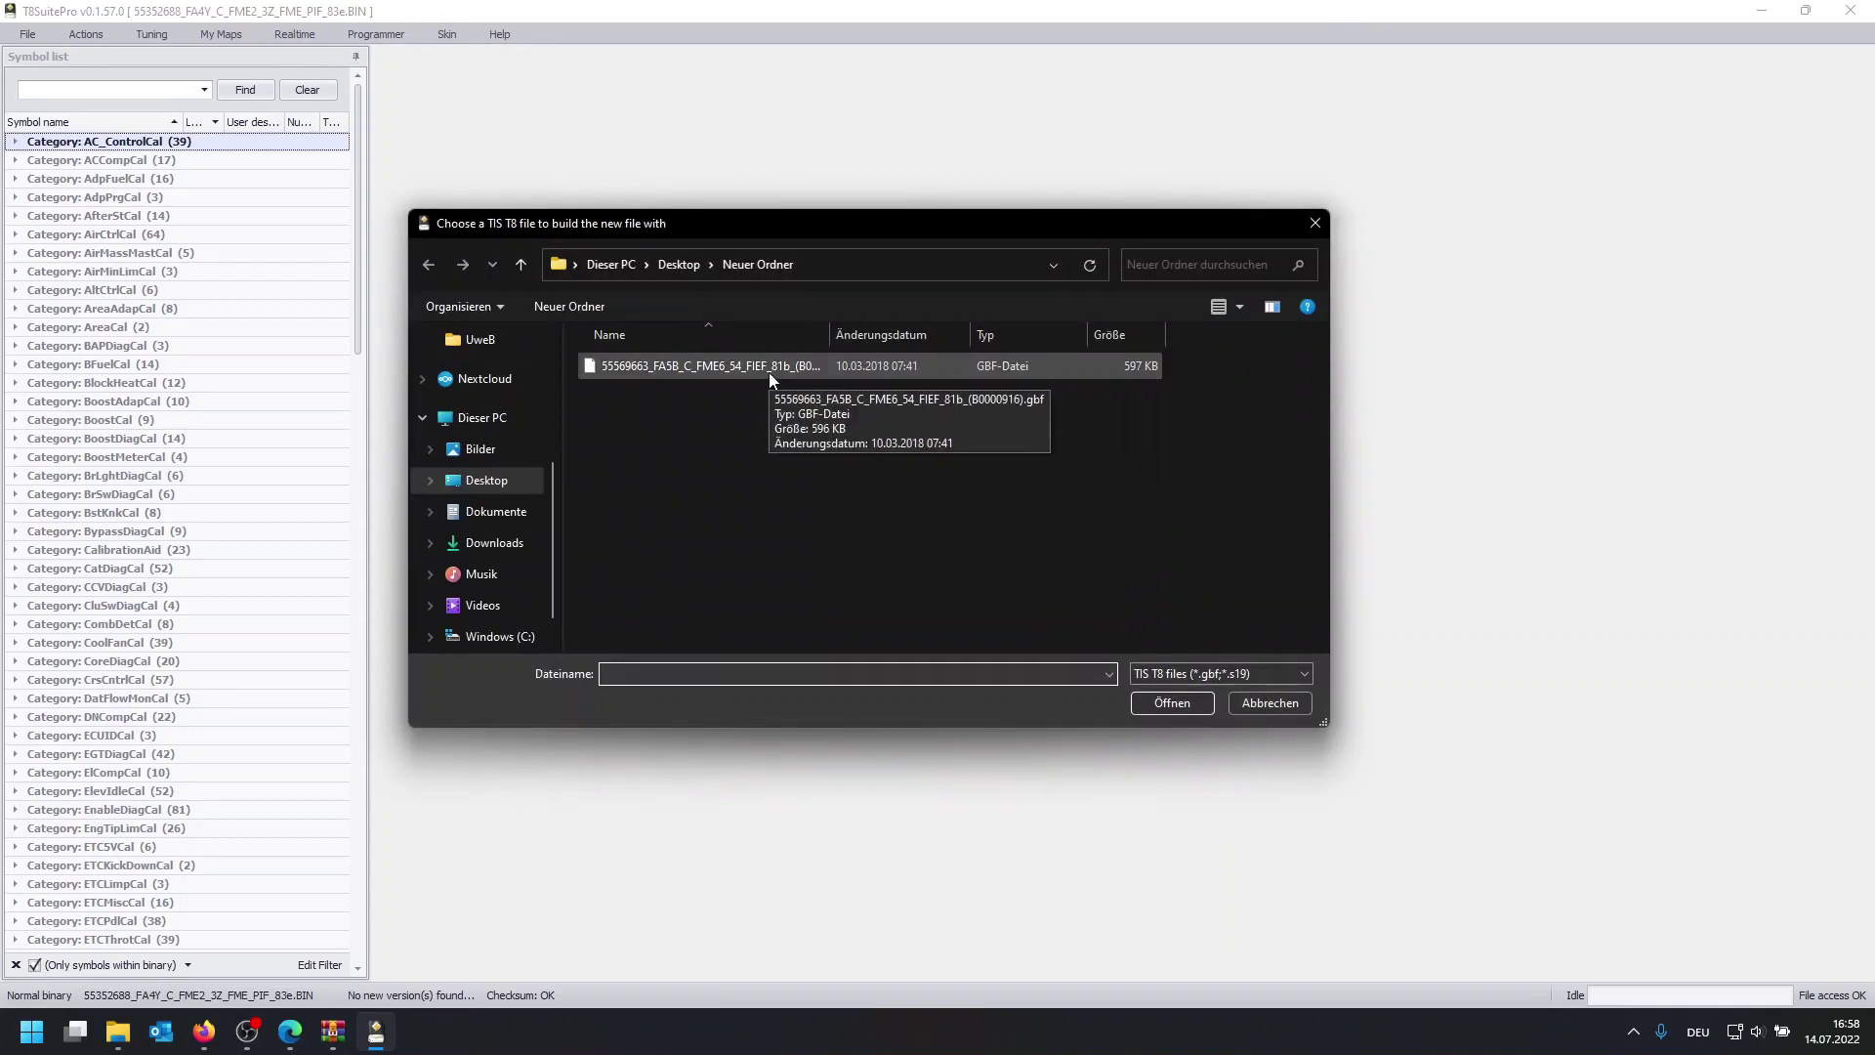
{"action": "double_click", "coordinate": [770, 369]}
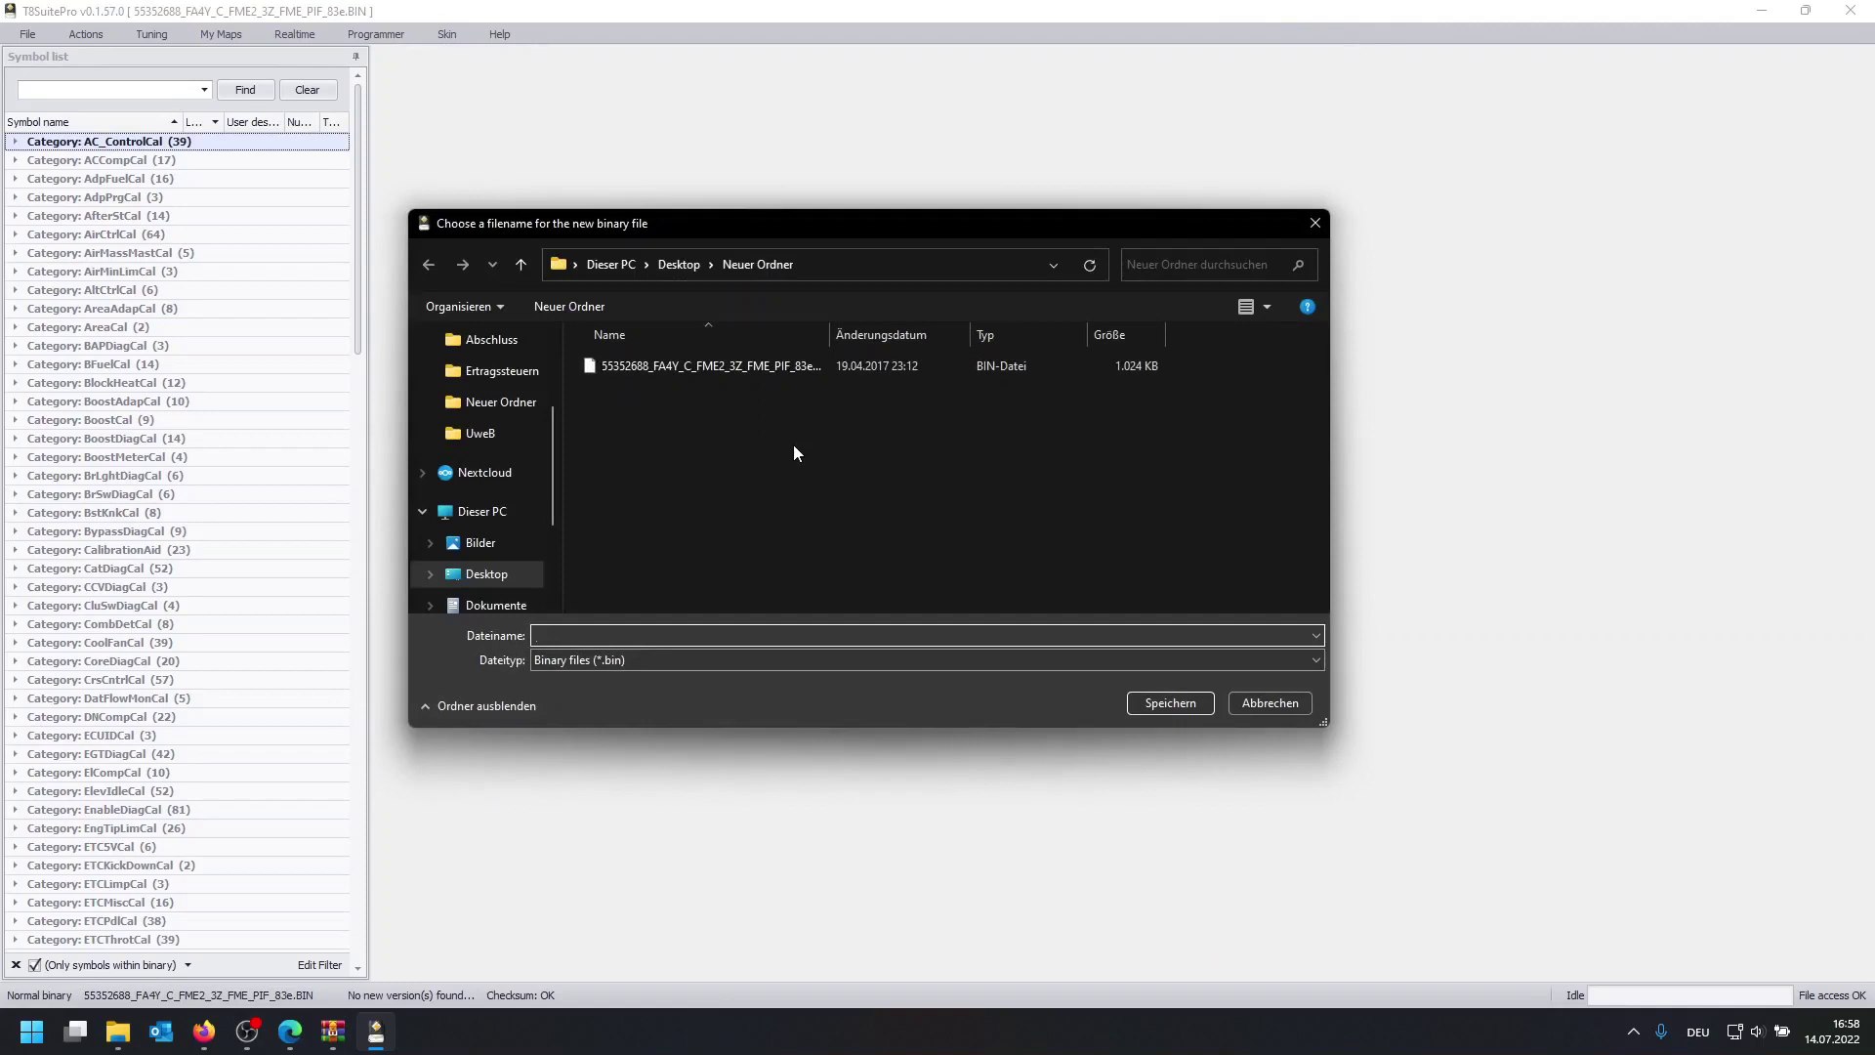
{"action": "type", "text": "cleanfile"}
{"action": "key", "text": "Return"}
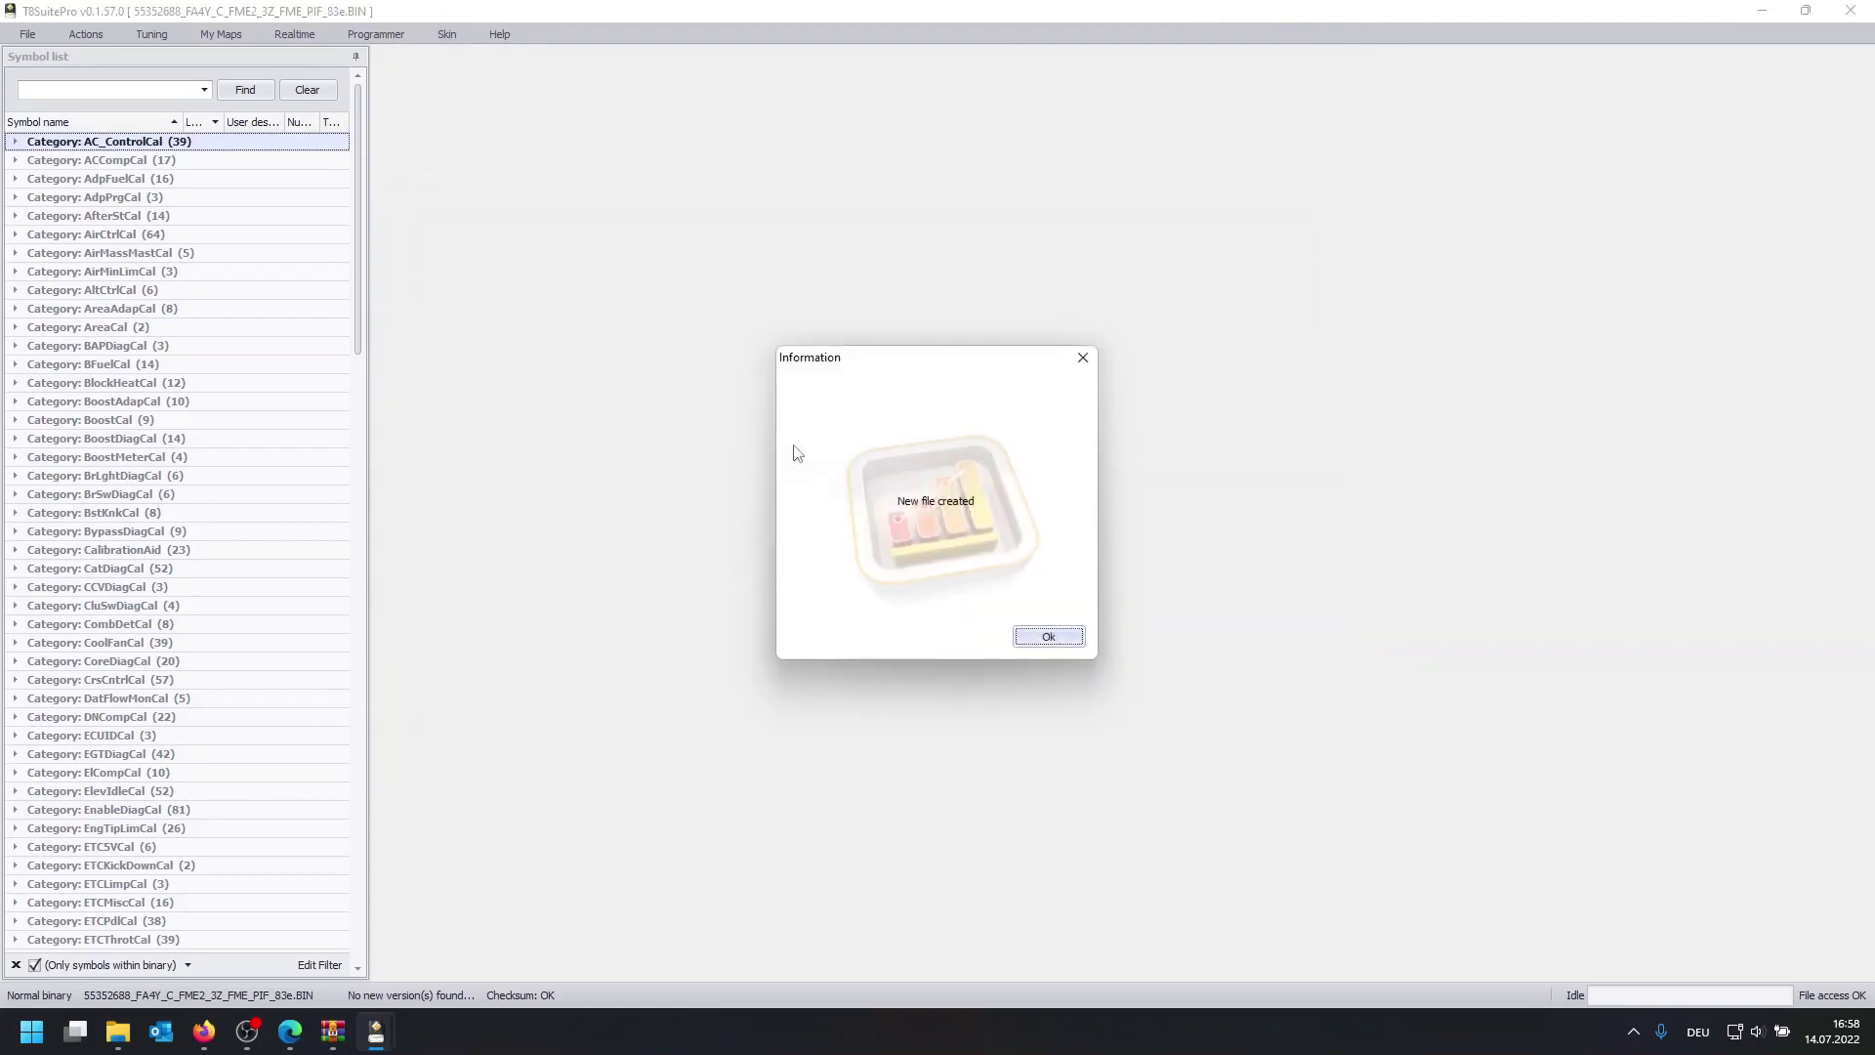
{"action": "left_click", "coordinate": [1046, 639]}
- Open the new cleanfile binary and display its firmware information
{"action": "left_click", "coordinate": [28, 34]}
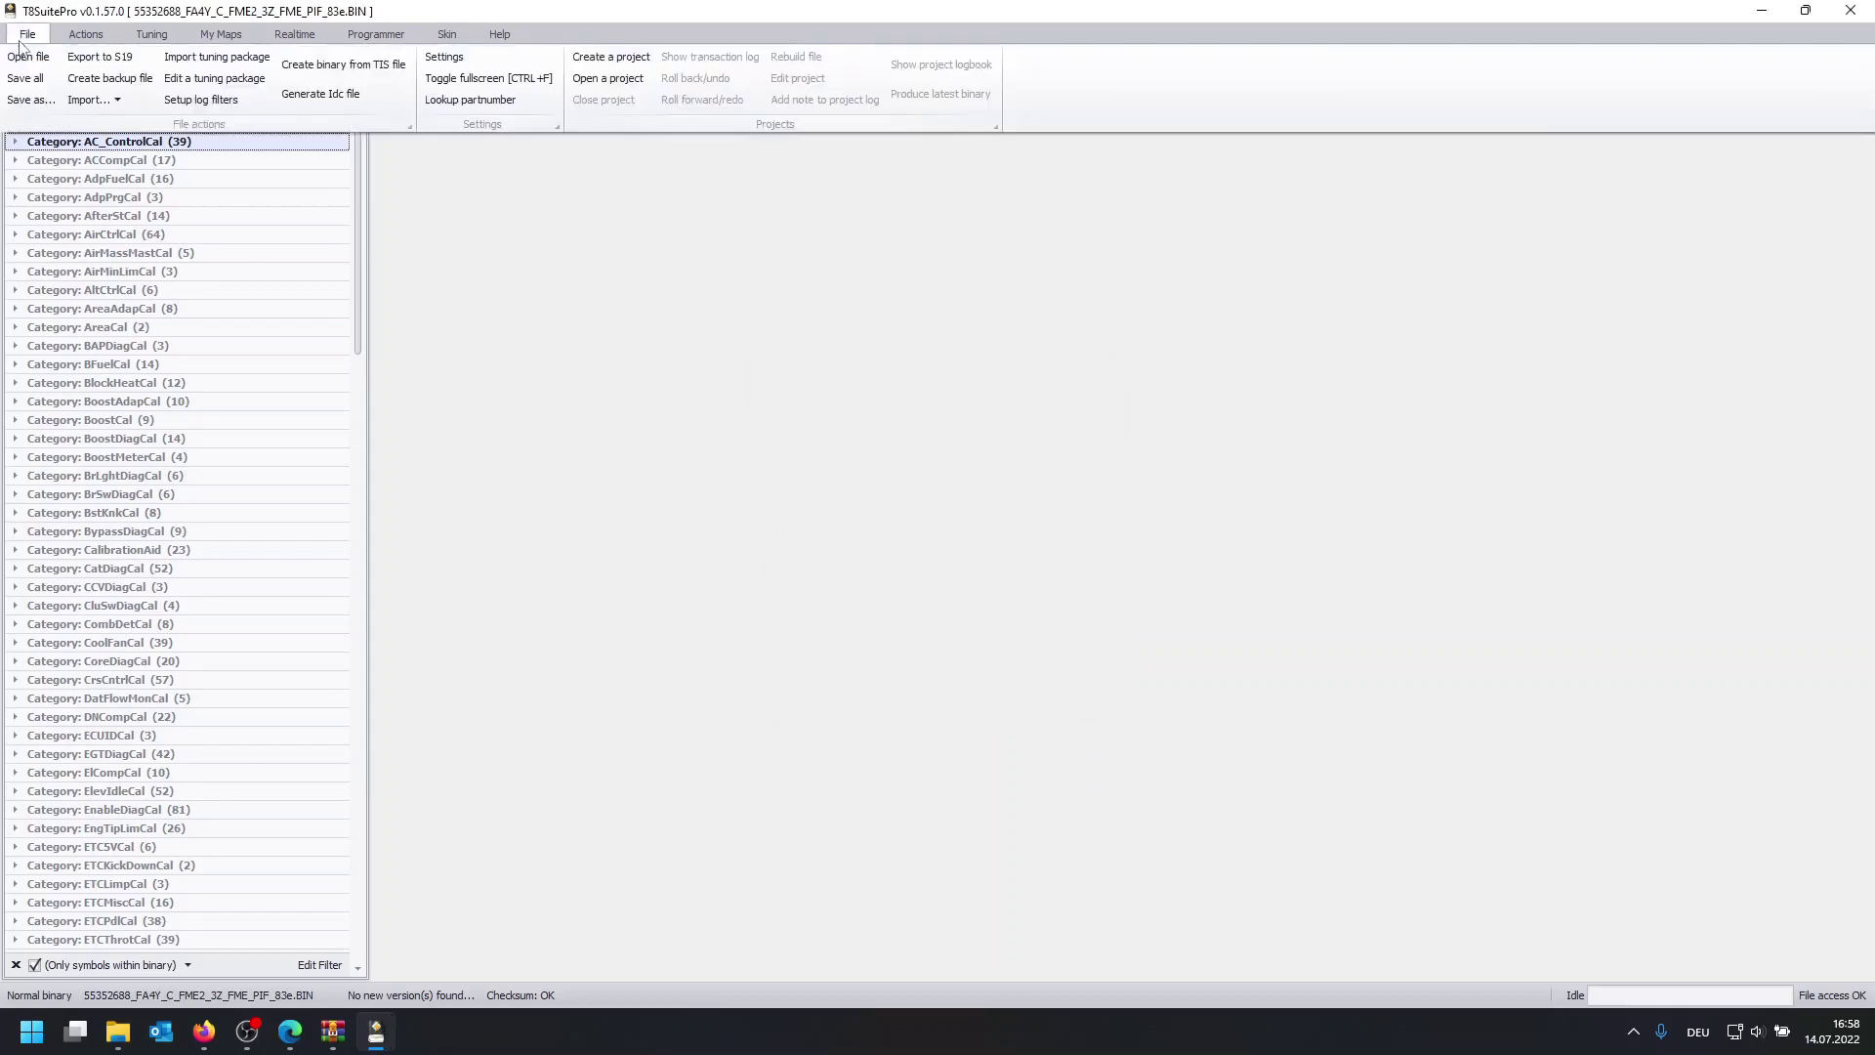
{"action": "left_click", "coordinate": [27, 51]}
{"action": "double_click", "coordinate": [764, 395]}
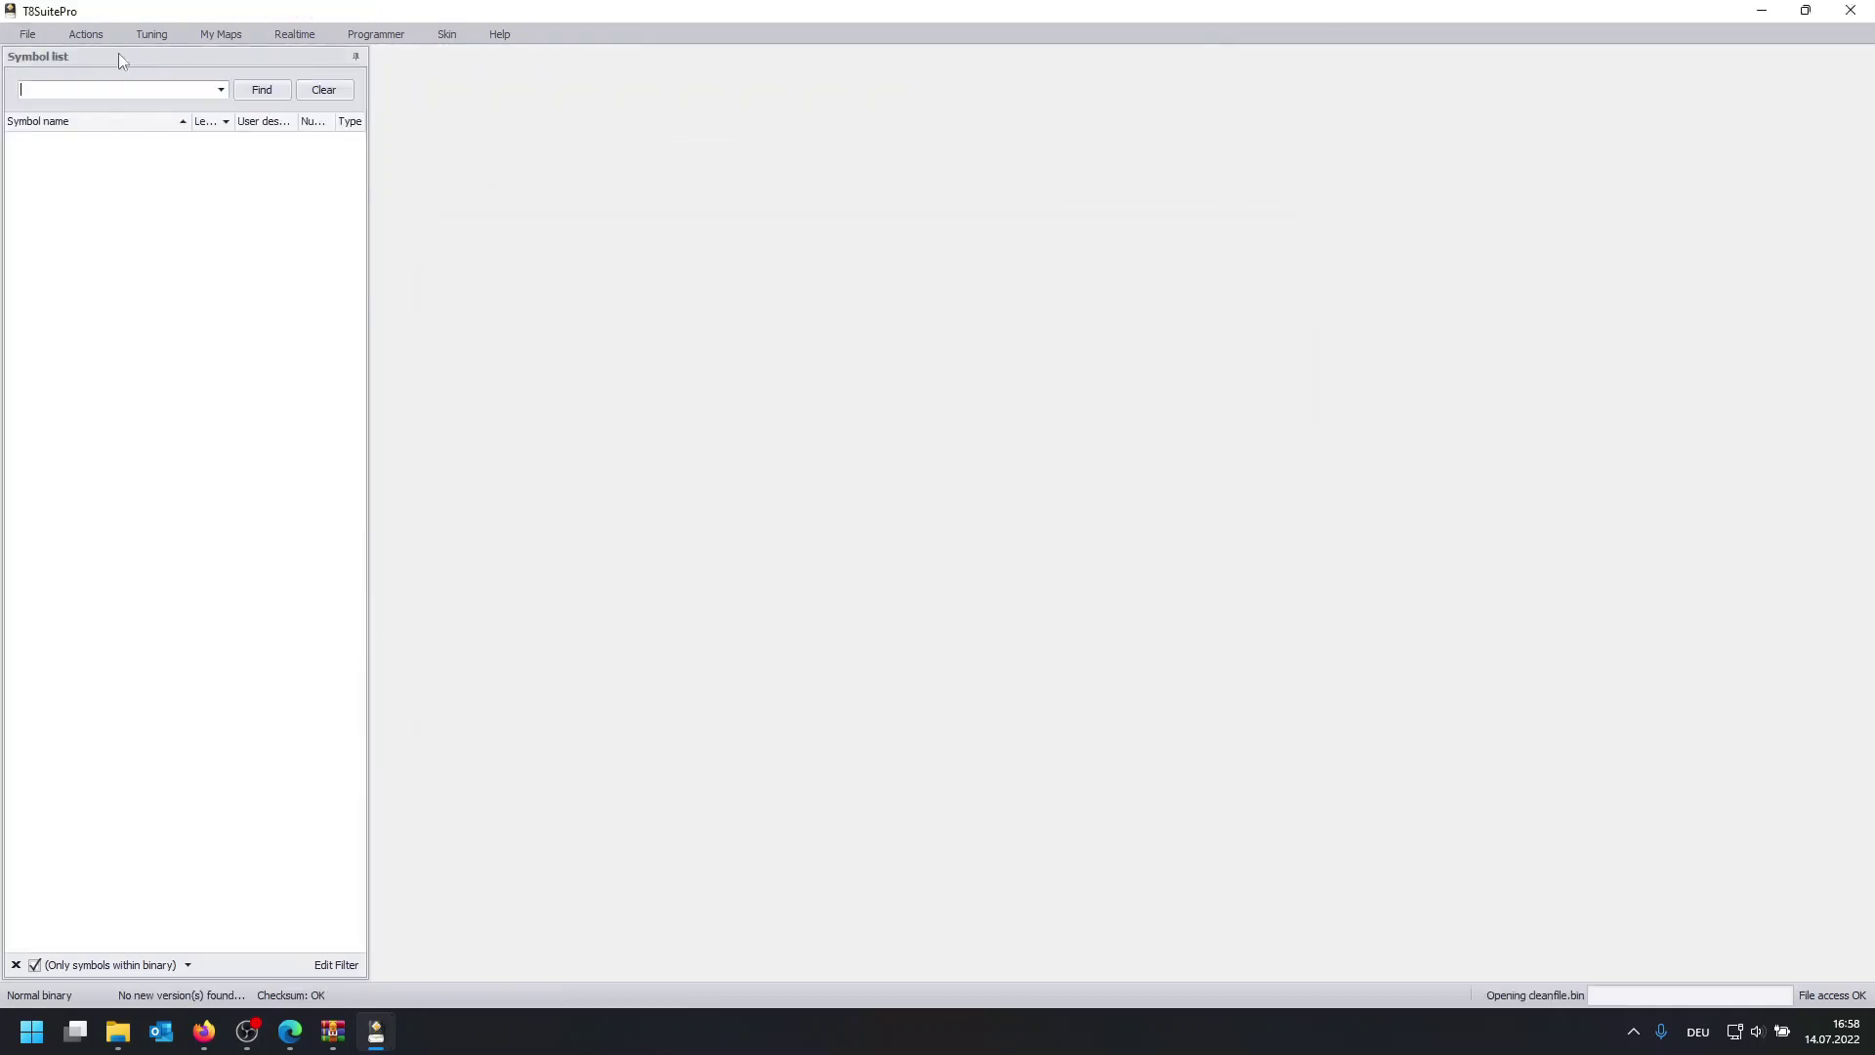
{"action": "left_click", "coordinate": [88, 33]}
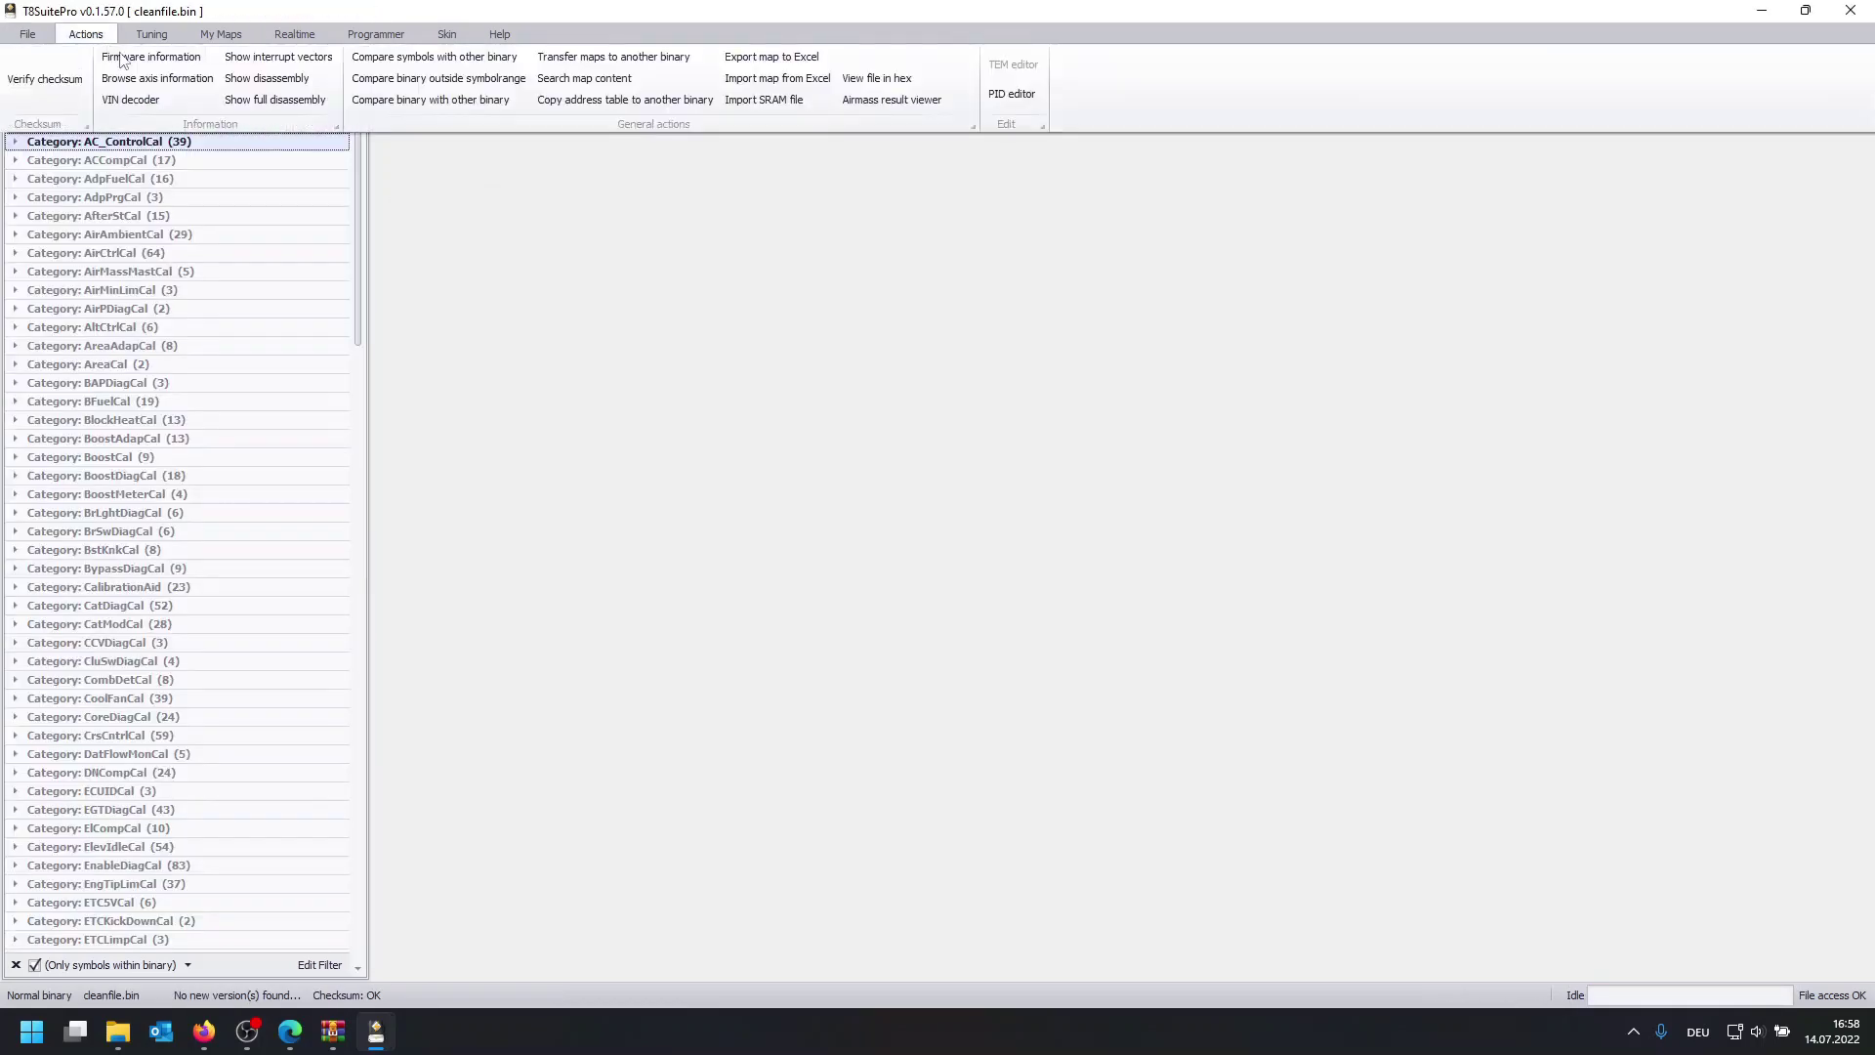
{"action": "left_click", "coordinate": [124, 59]}
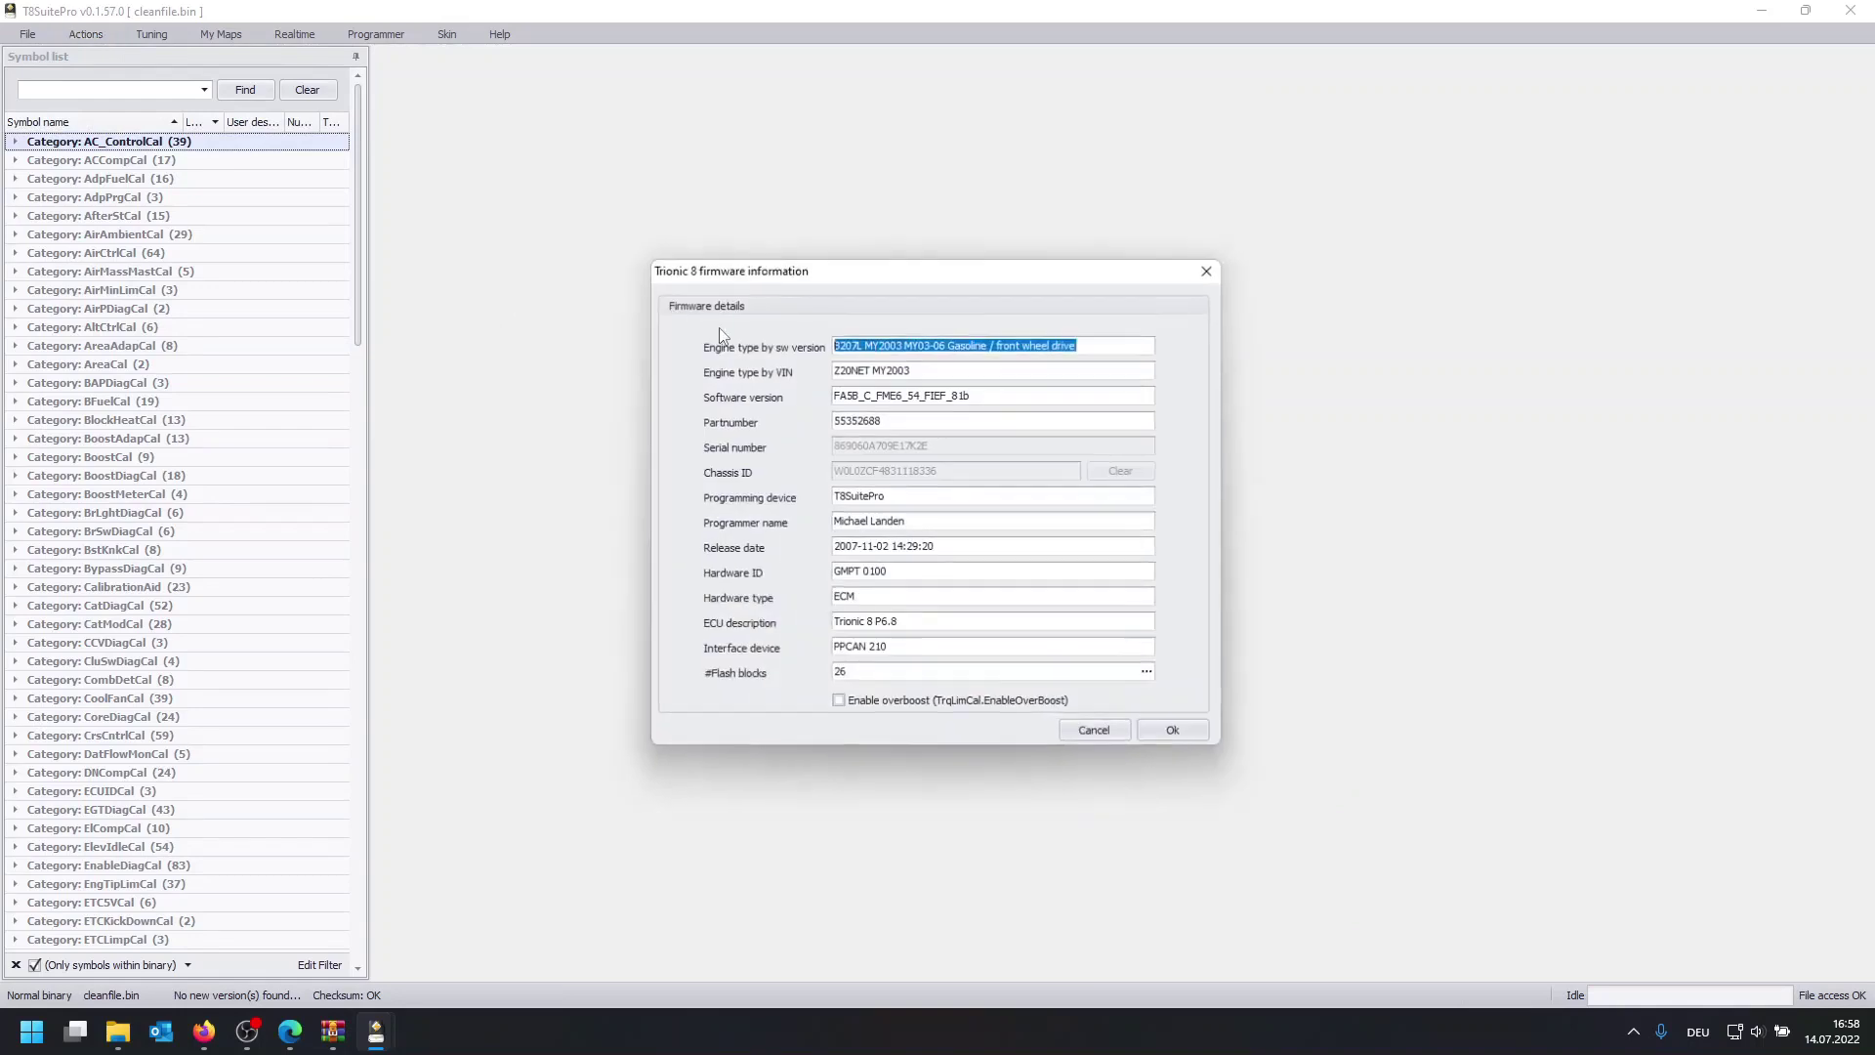
- Review the software version and engine type, unlock the serial number and chassis ID fields for editing, and accept the firmware information
{"action": "left_click", "coordinate": [988, 396]}
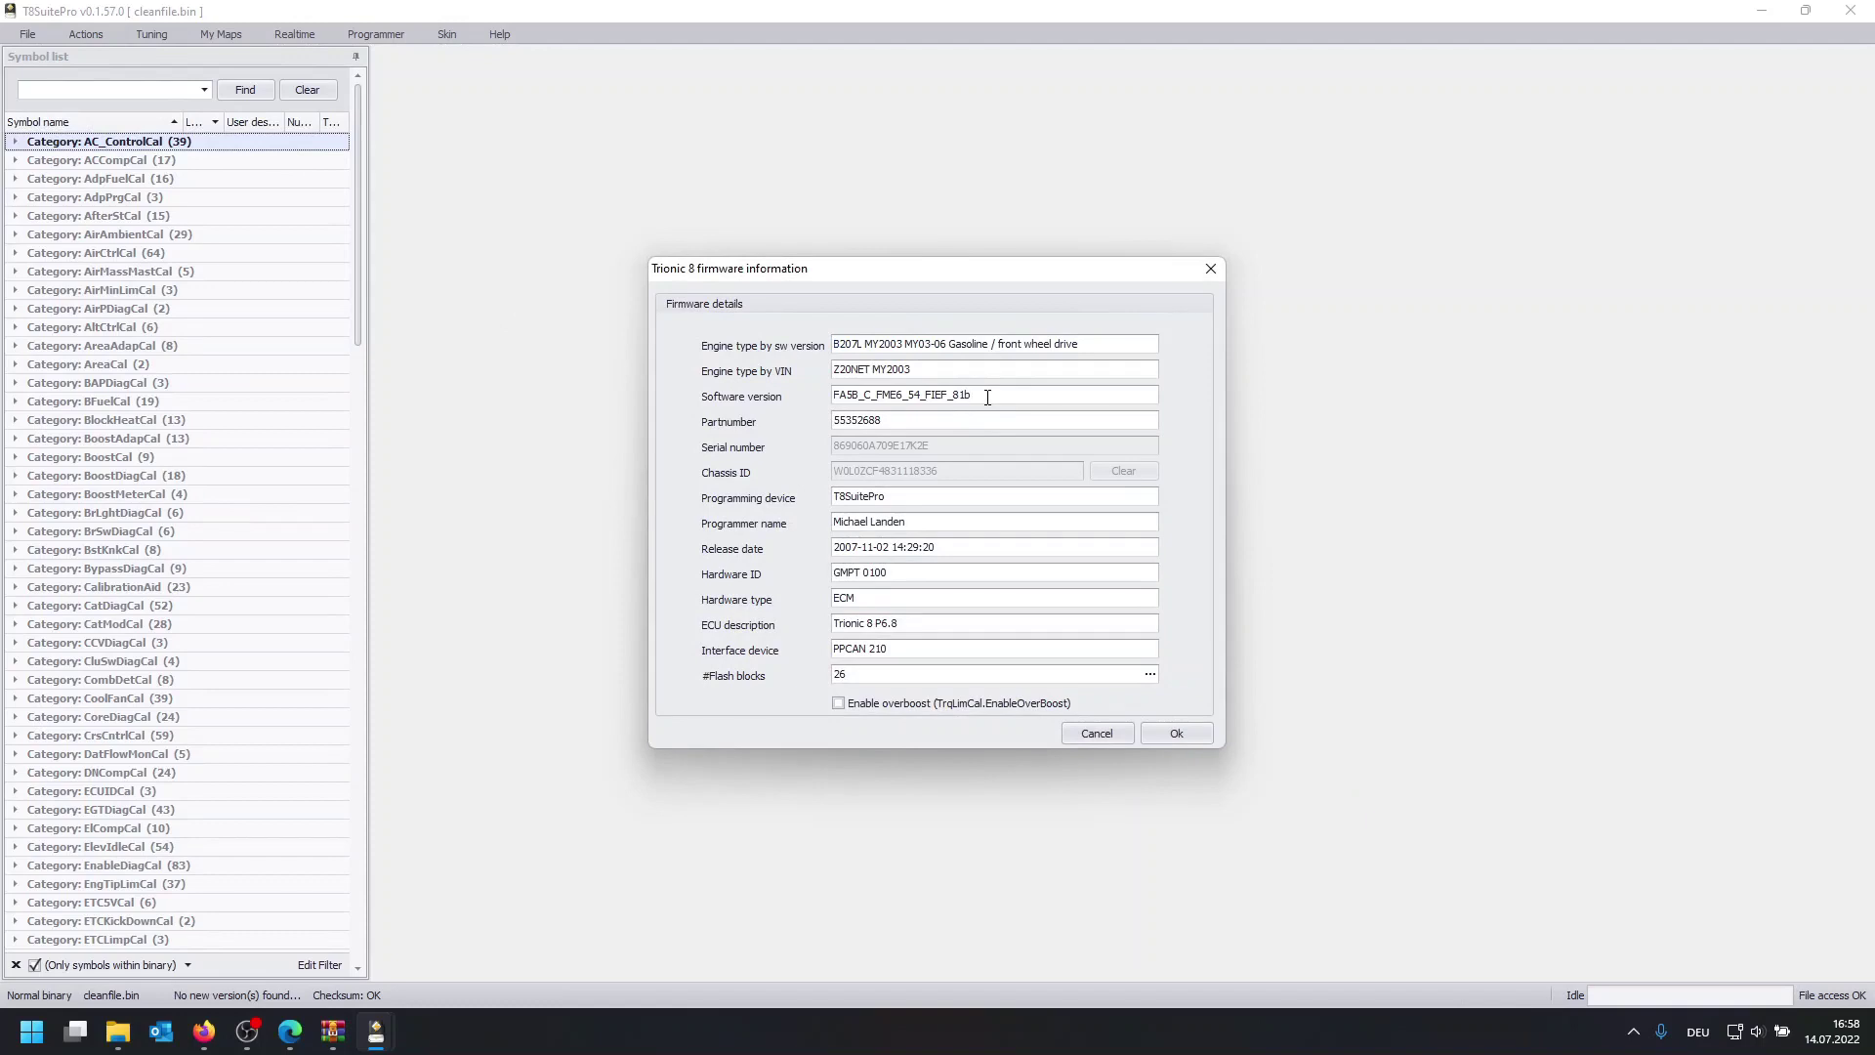
{"action": "left_click", "coordinate": [990, 368]}
{"action": "key", "text": "ctrl+a"}
{"action": "double_click", "coordinate": [750, 457]}
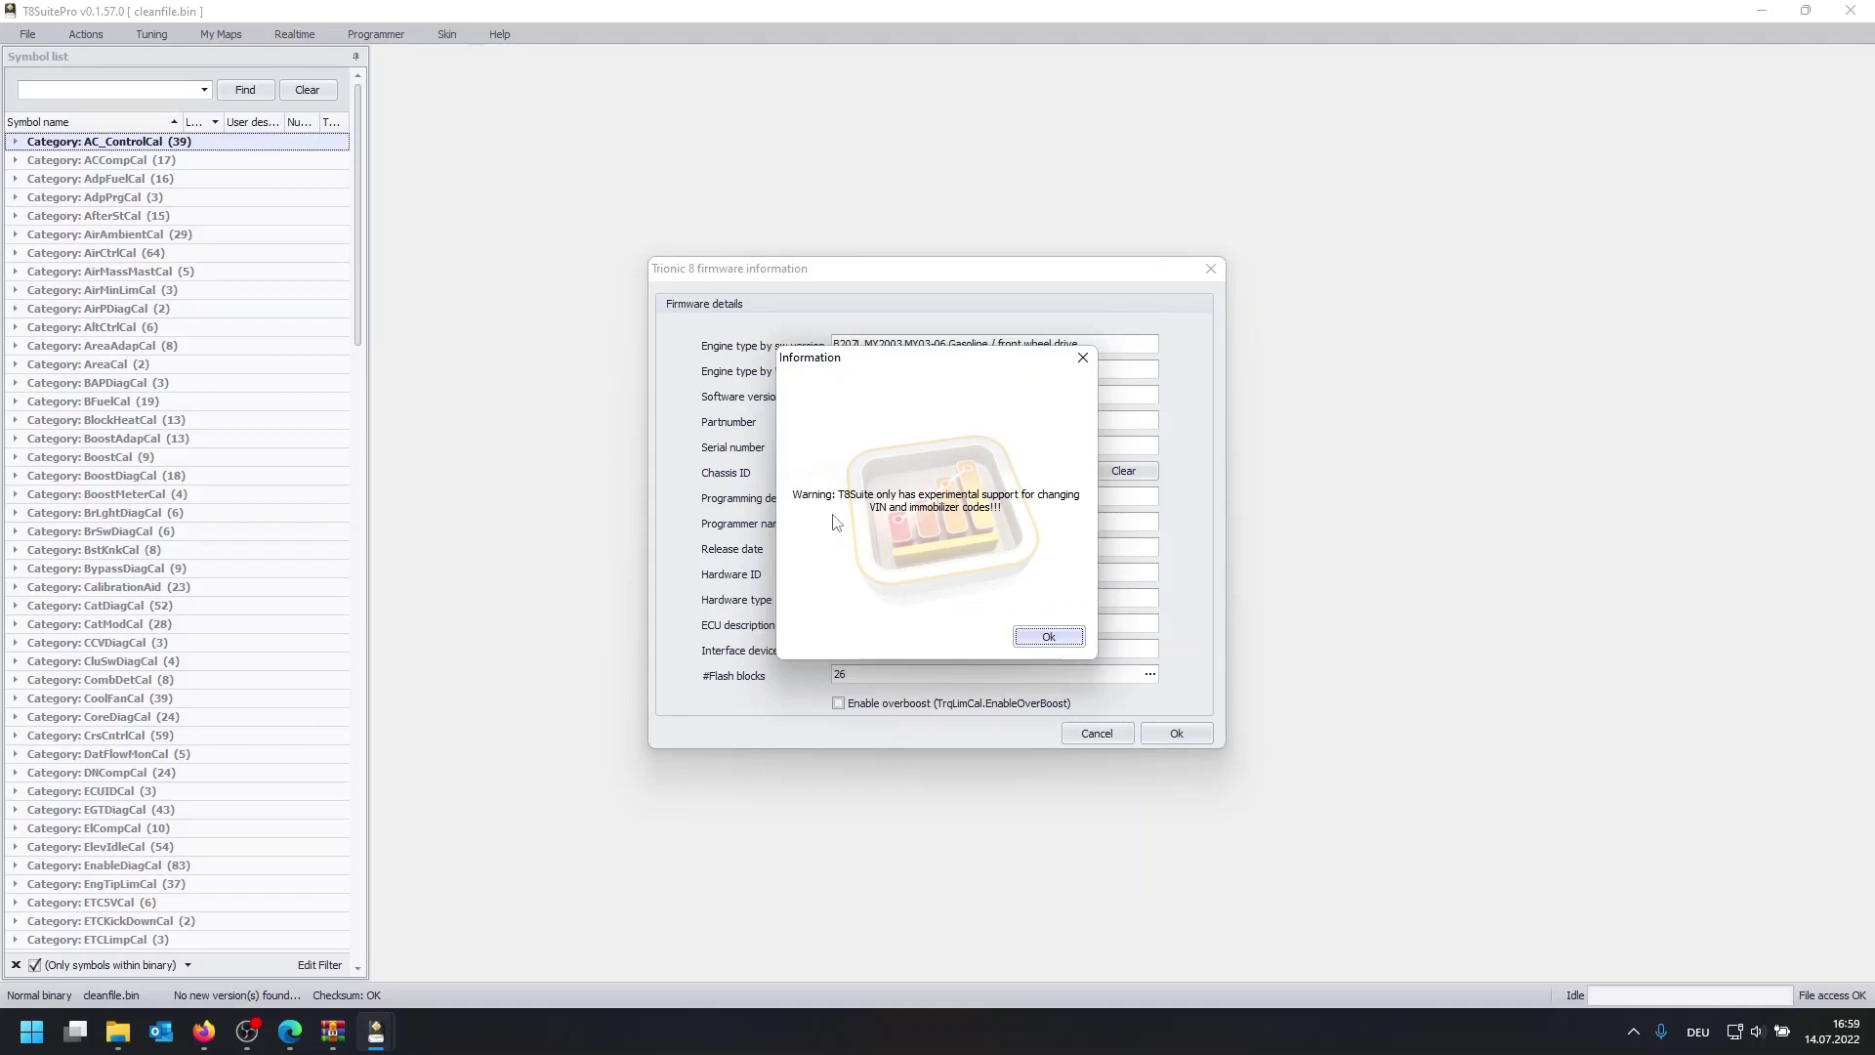
{"action": "left_click", "coordinate": [1049, 637]}
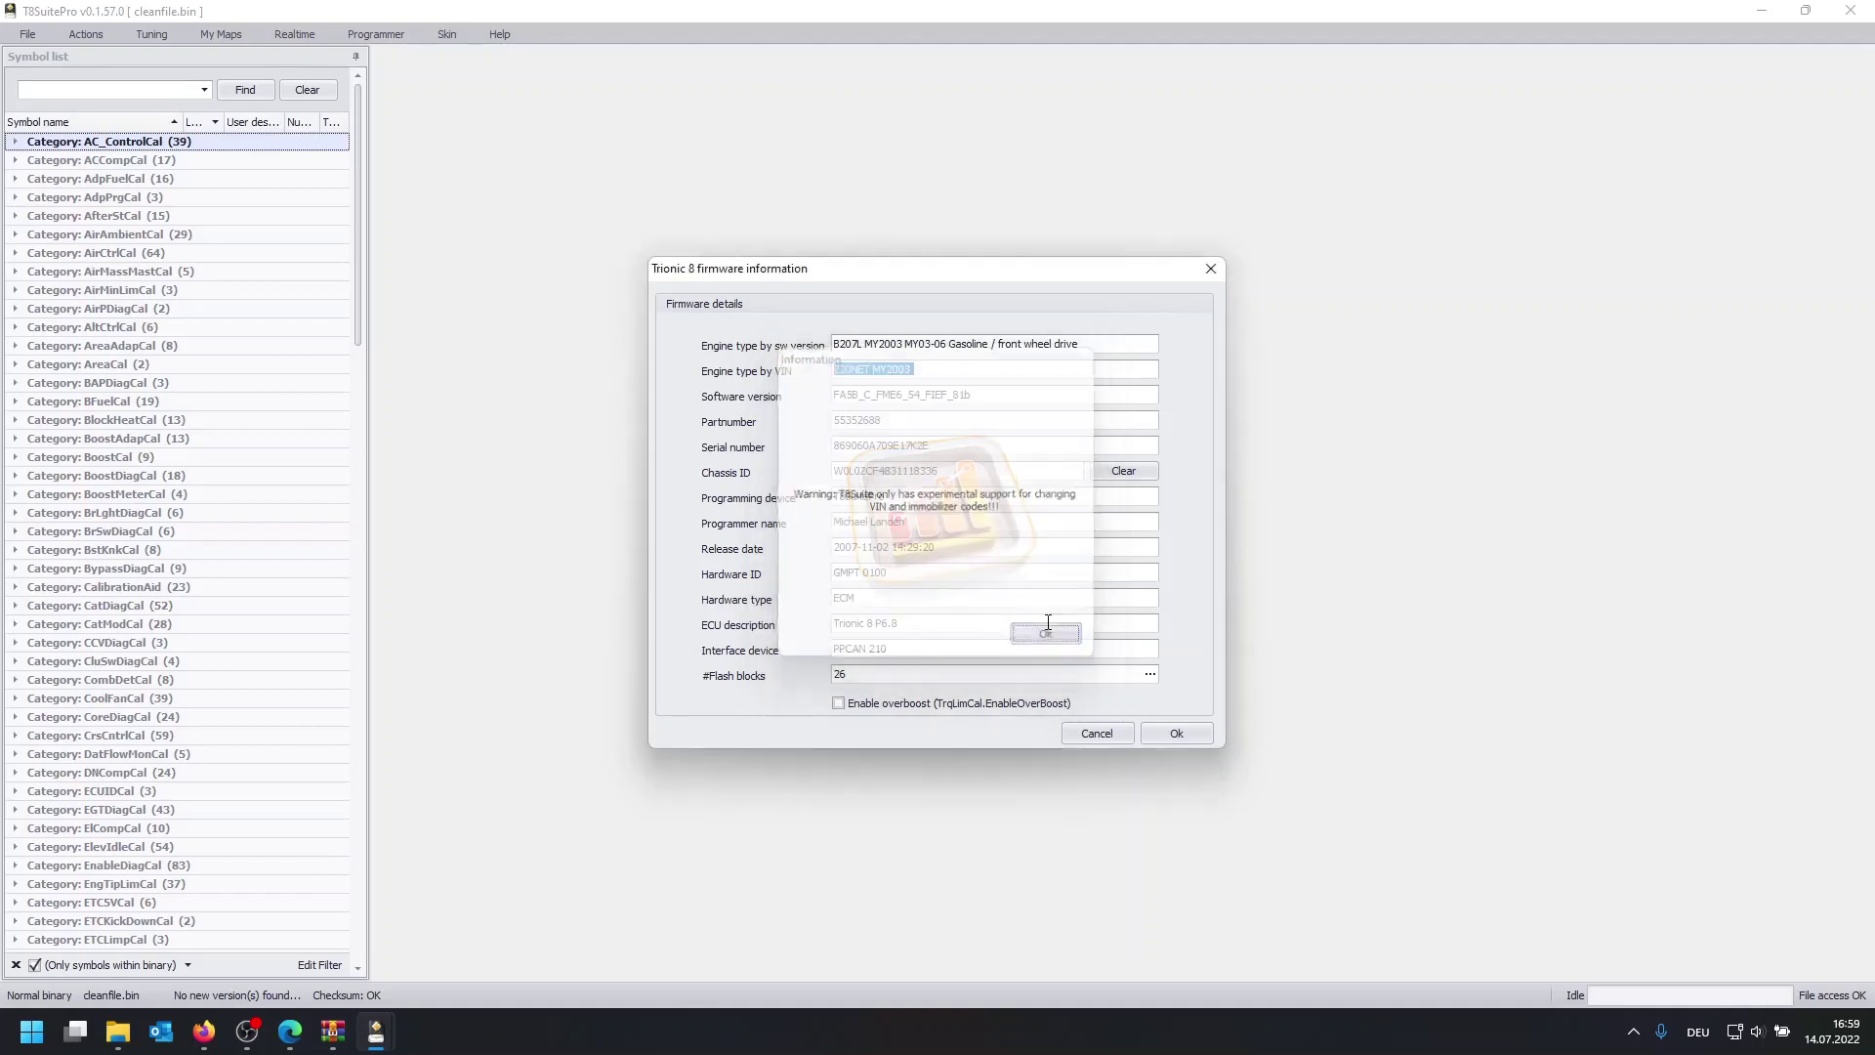
{"action": "left_click", "coordinate": [991, 445]}
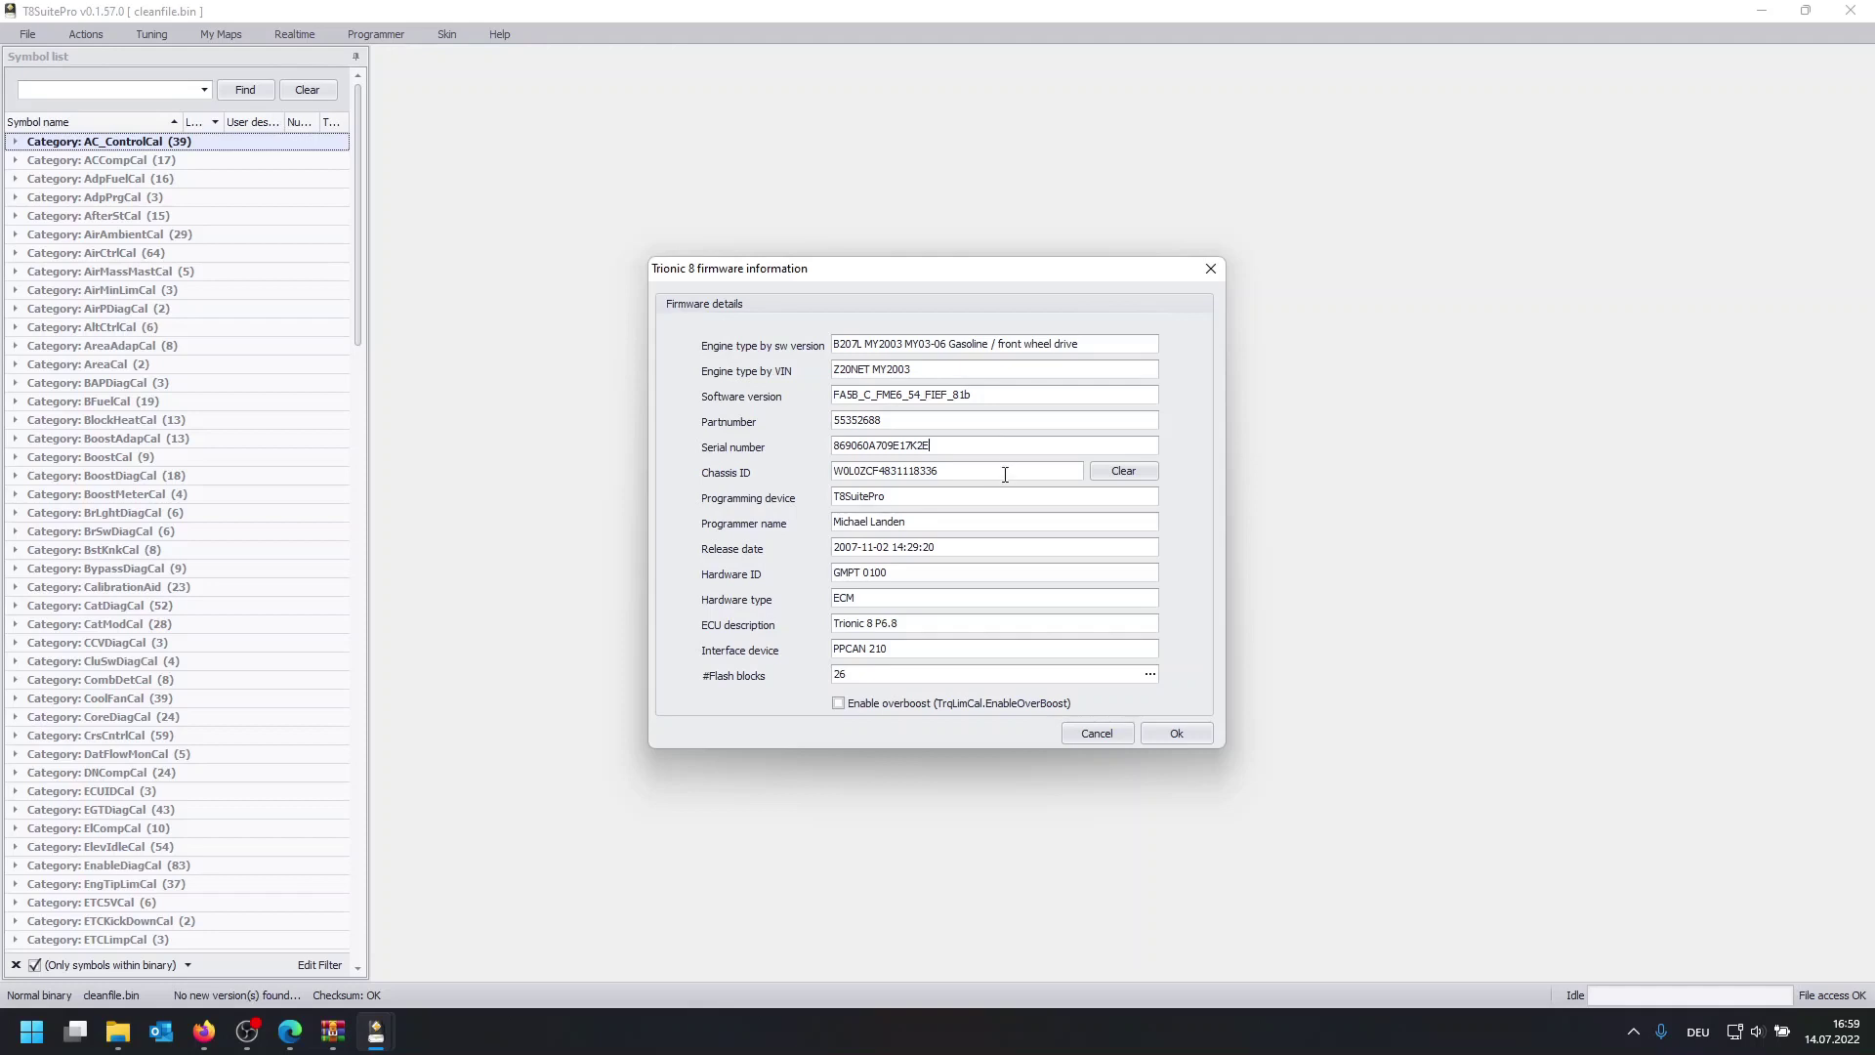
{"action": "left_click", "coordinate": [1200, 736]}
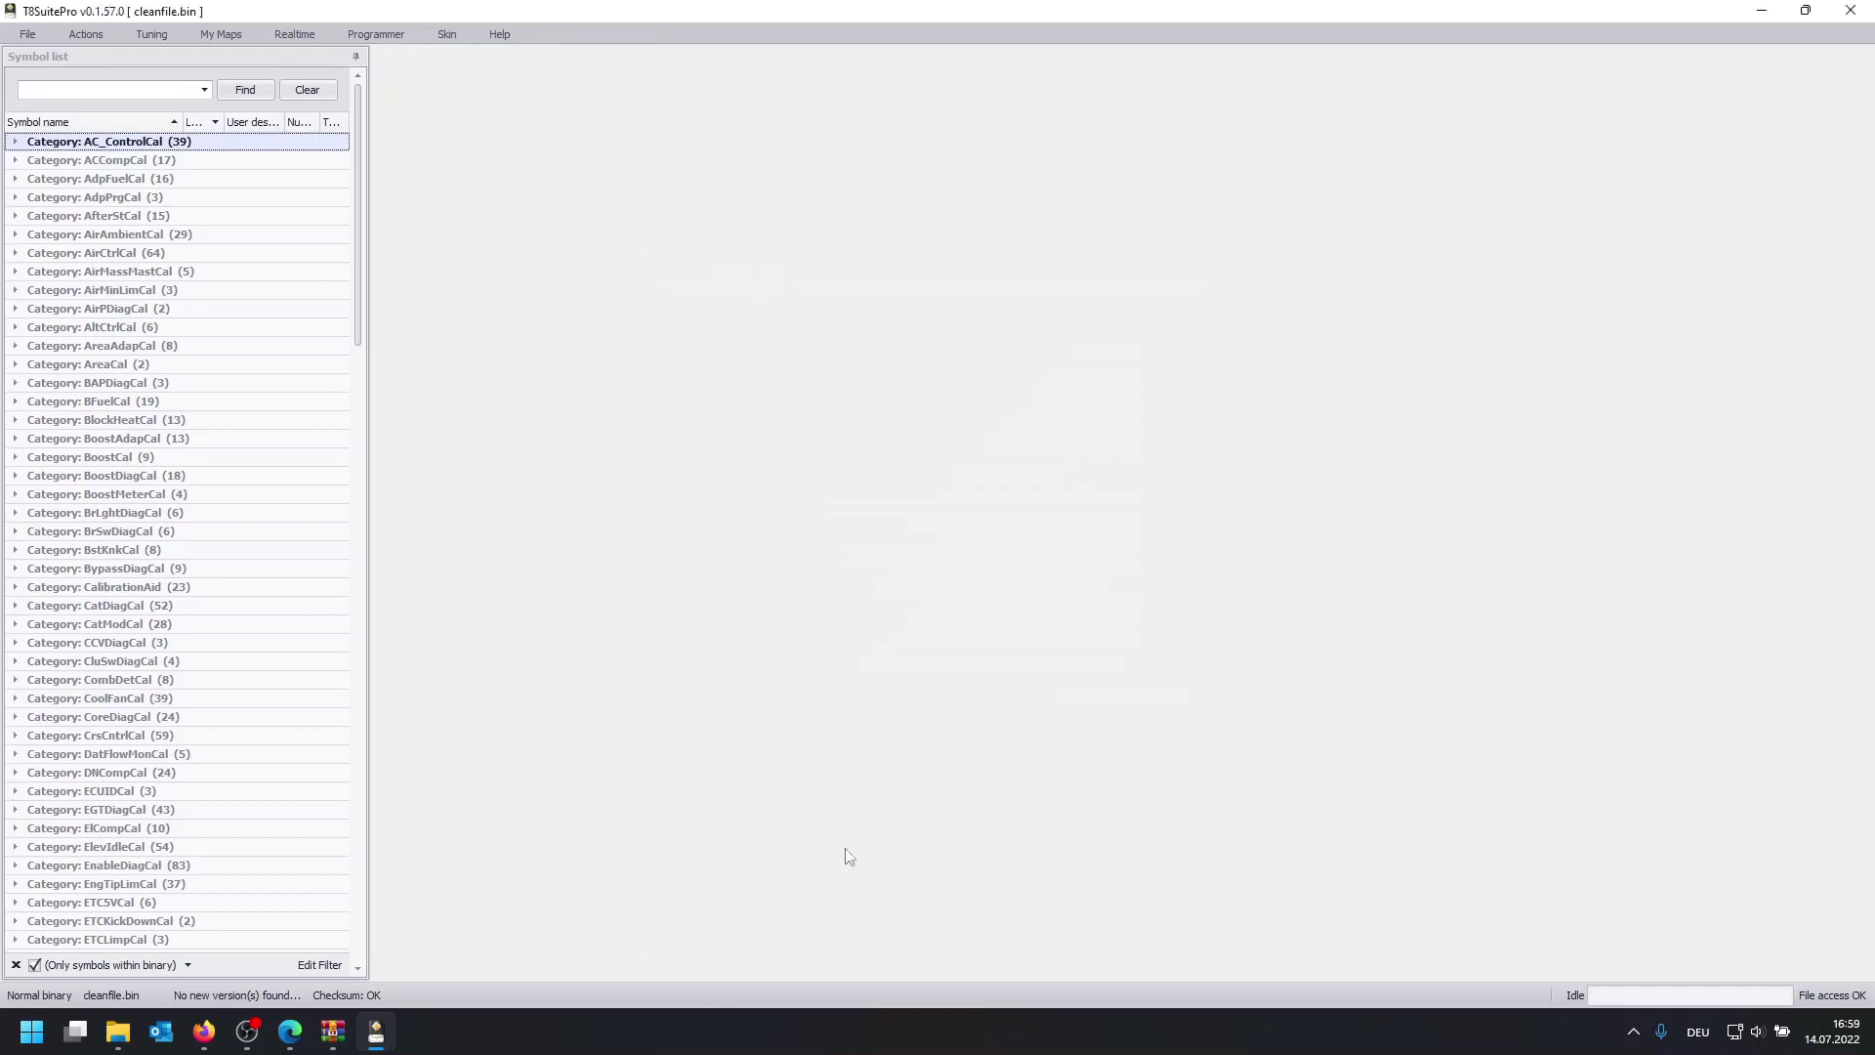